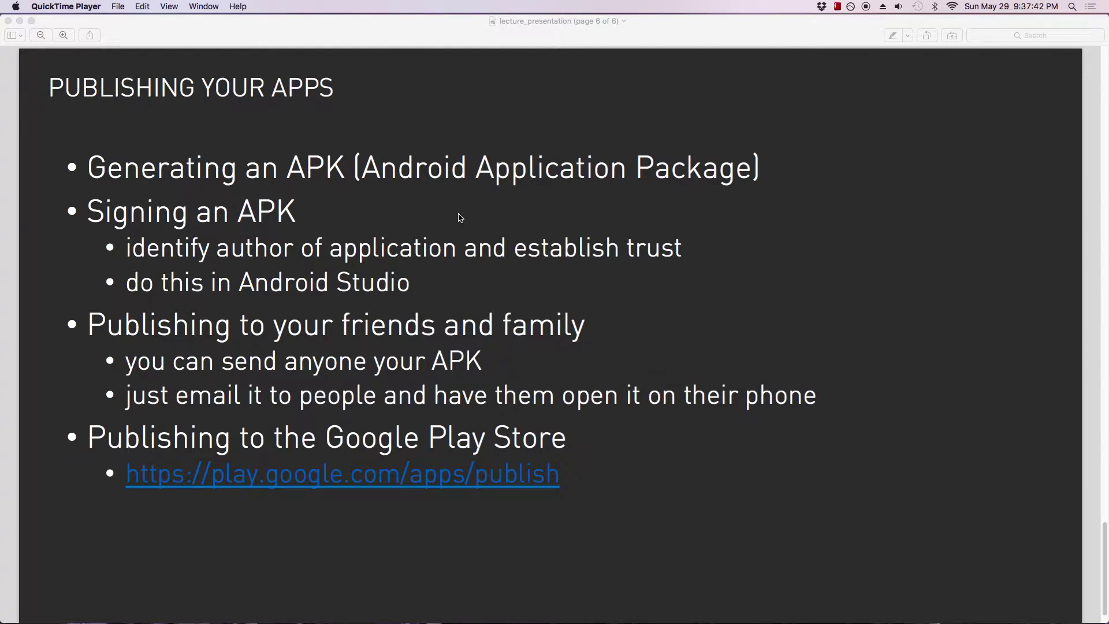
- Launch Android Studio from a Spotlight search for 'andr'
{"action": "key", "text": "super+space"}
{"action": "type", "text": "andr"}
{"action": "key", "text": "Return"}
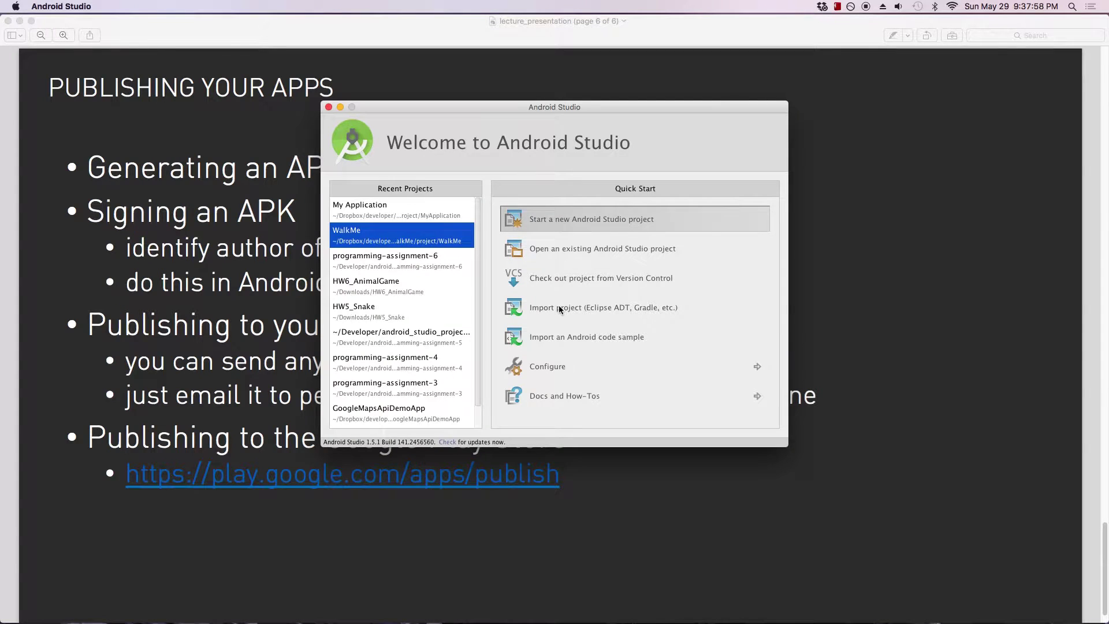
- Create the phone and tablet project MyApplication2 from the Blank Activity template
{"action": "left_click", "coordinate": [782, 465]}
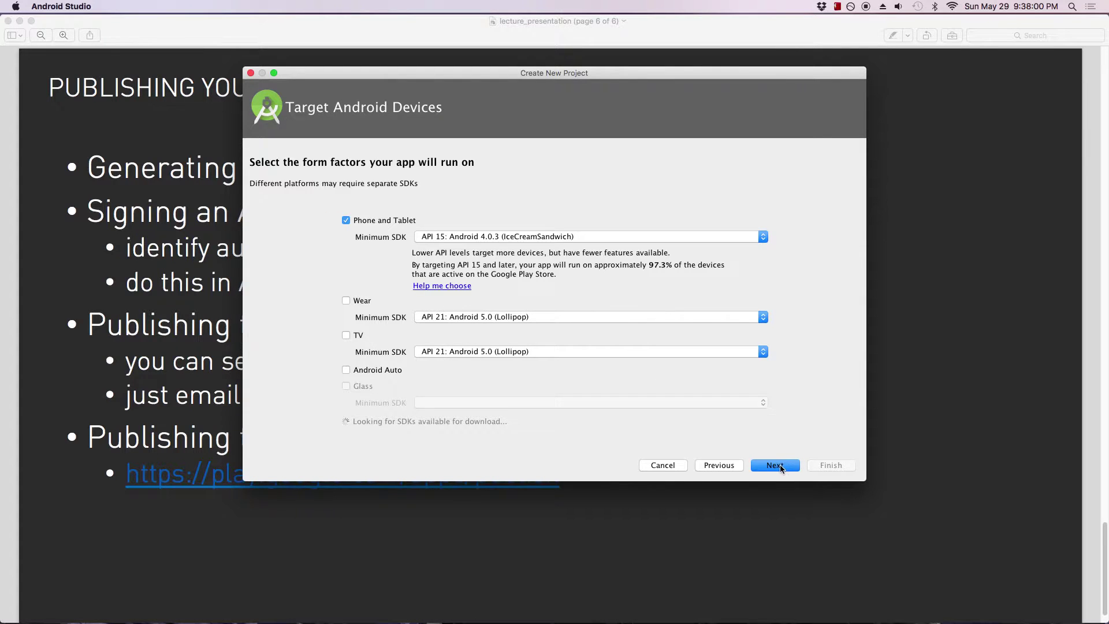
{"action": "left_click", "coordinate": [781, 465]}
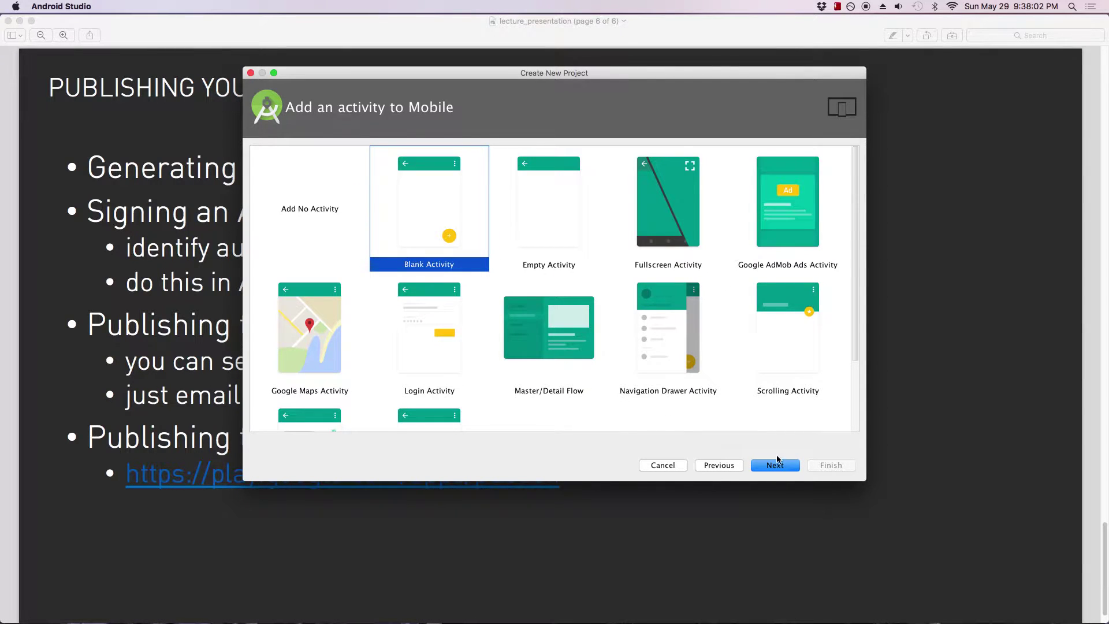
{"action": "left_click", "coordinate": [780, 465]}
{"action": "left_click", "coordinate": [824, 469]}
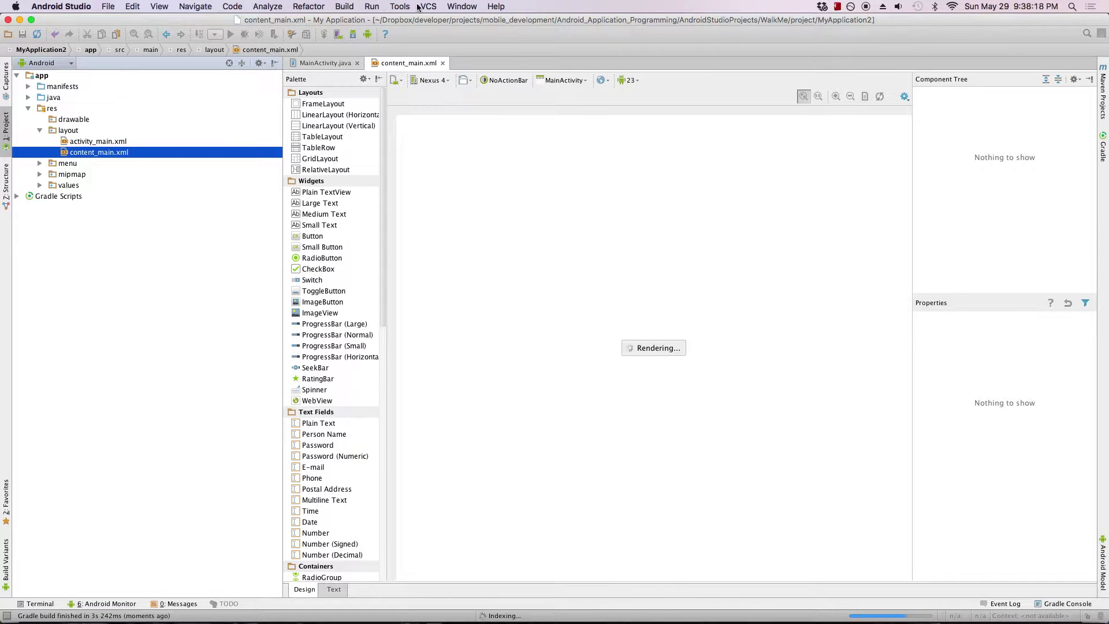
- Start a signed APK for the app module using the android.jks keystore
{"action": "left_click", "coordinate": [394, 5]}
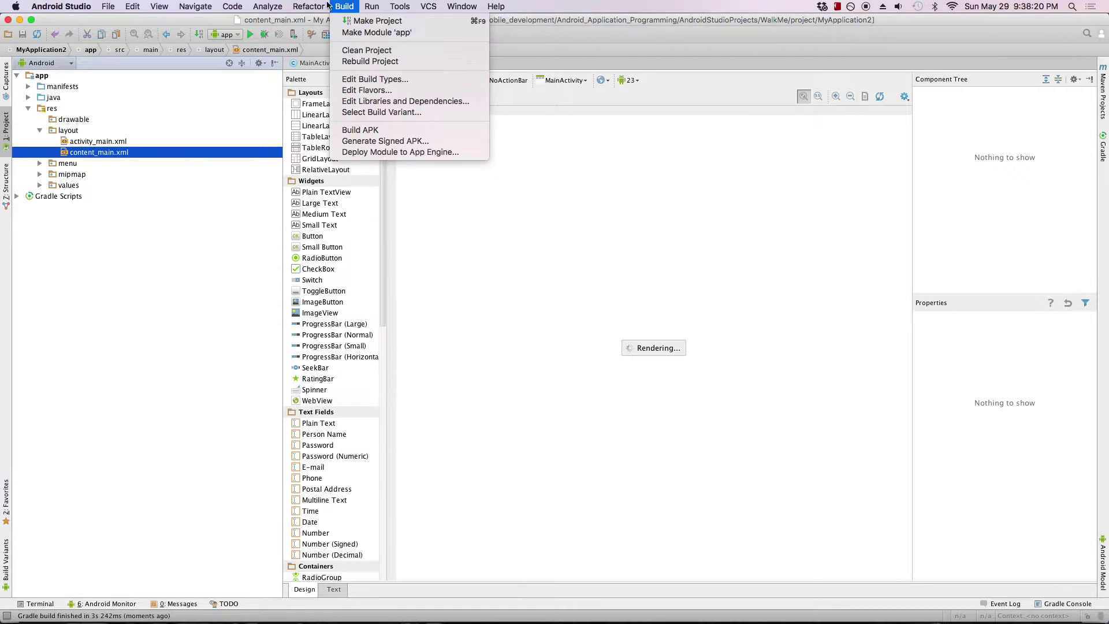
{"action": "left_click", "coordinate": [385, 141]}
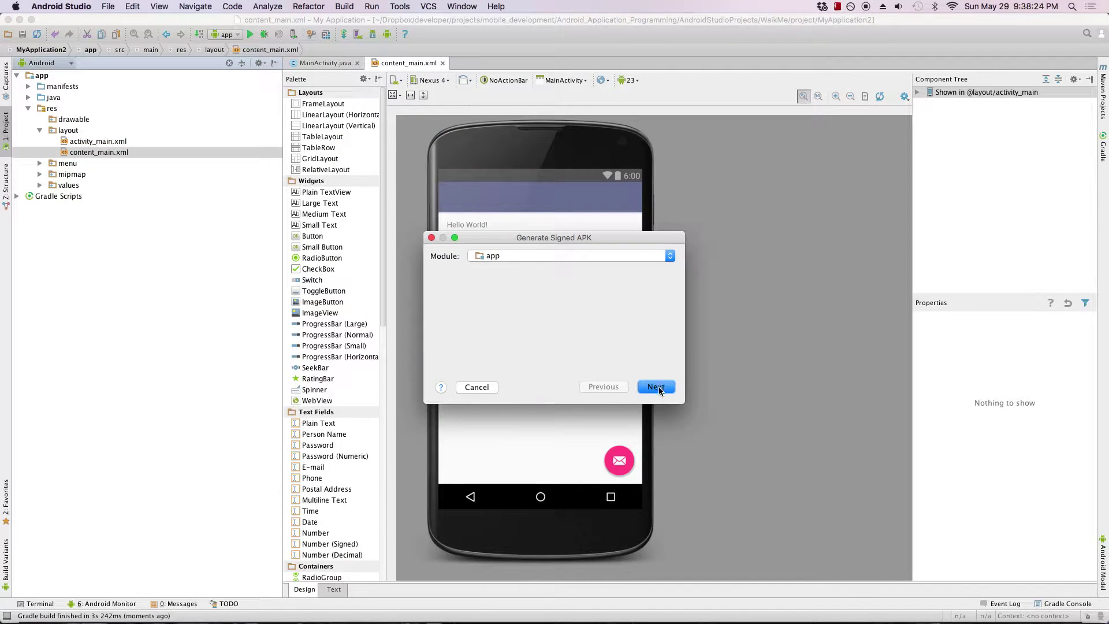
{"action": "left_click", "coordinate": [658, 389]}
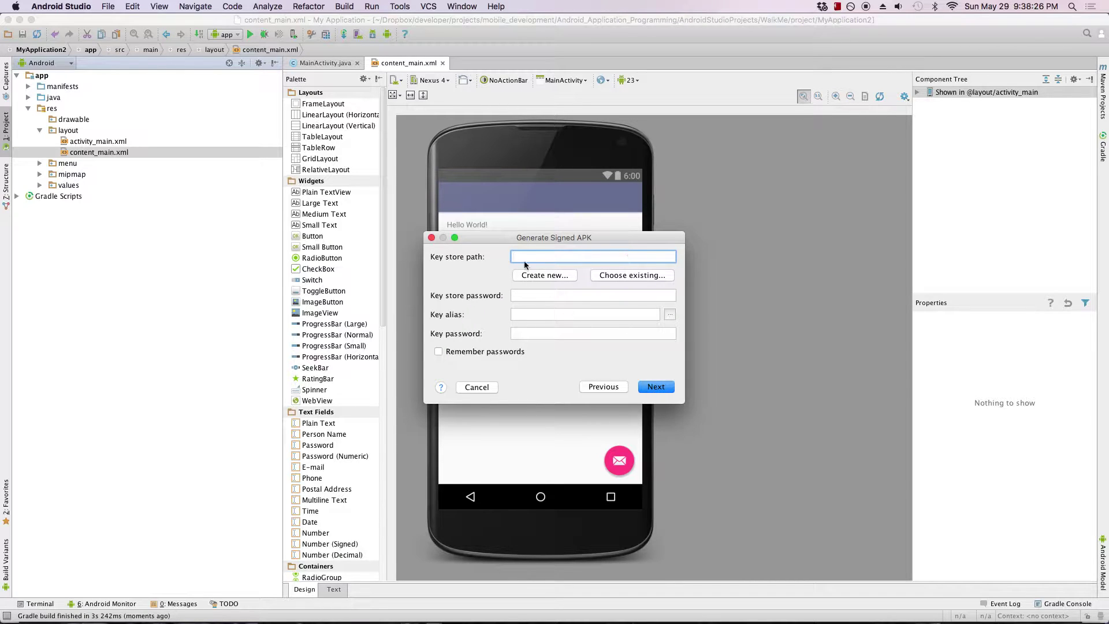
{"action": "left_click", "coordinate": [620, 278]}
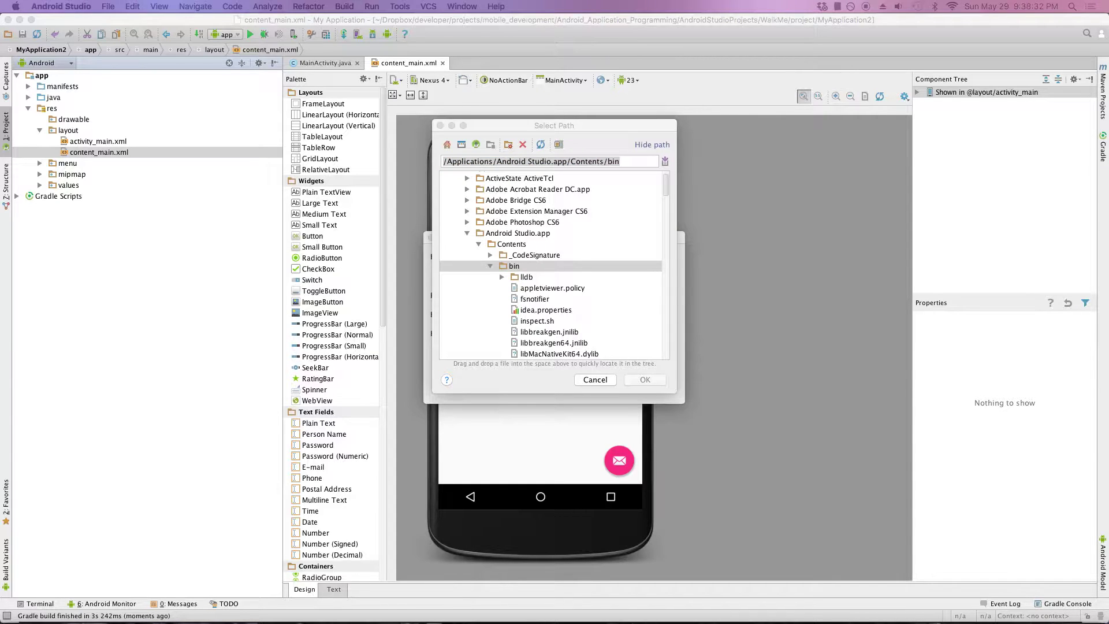
{"action": "left_click", "coordinate": [520, 160]}
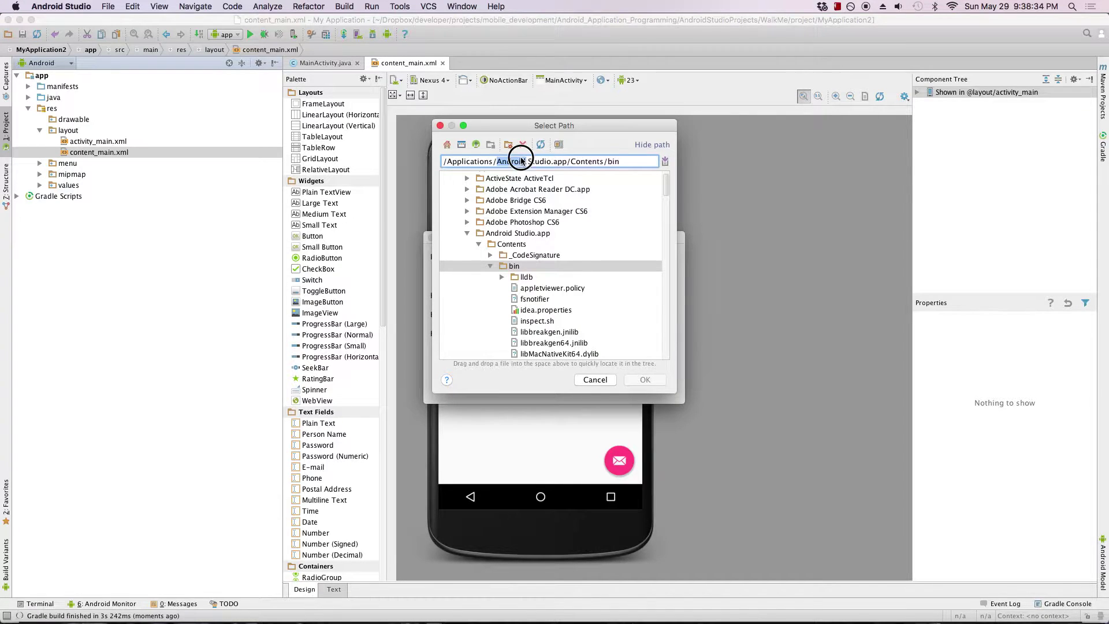
{"action": "key", "text": "super+v"}
{"action": "key", "text": "Return"}
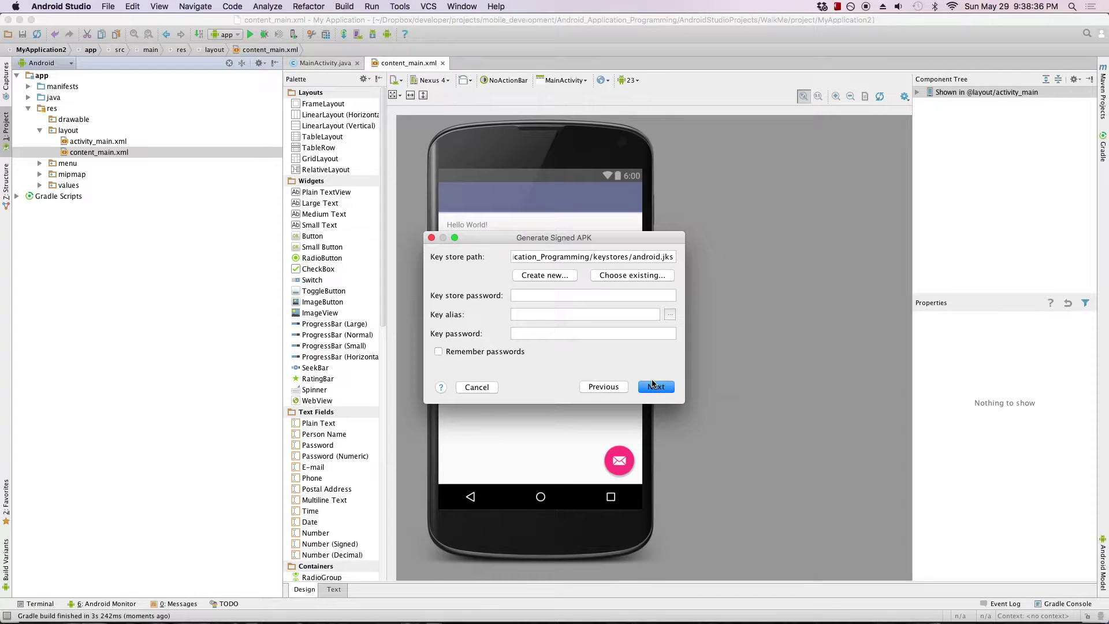
- Enter the keystore and key passwords, choose the existing key alias, and confirm the master password
{"action": "left_click", "coordinate": [564, 295]}
{"action": "type", "text": "*****"}
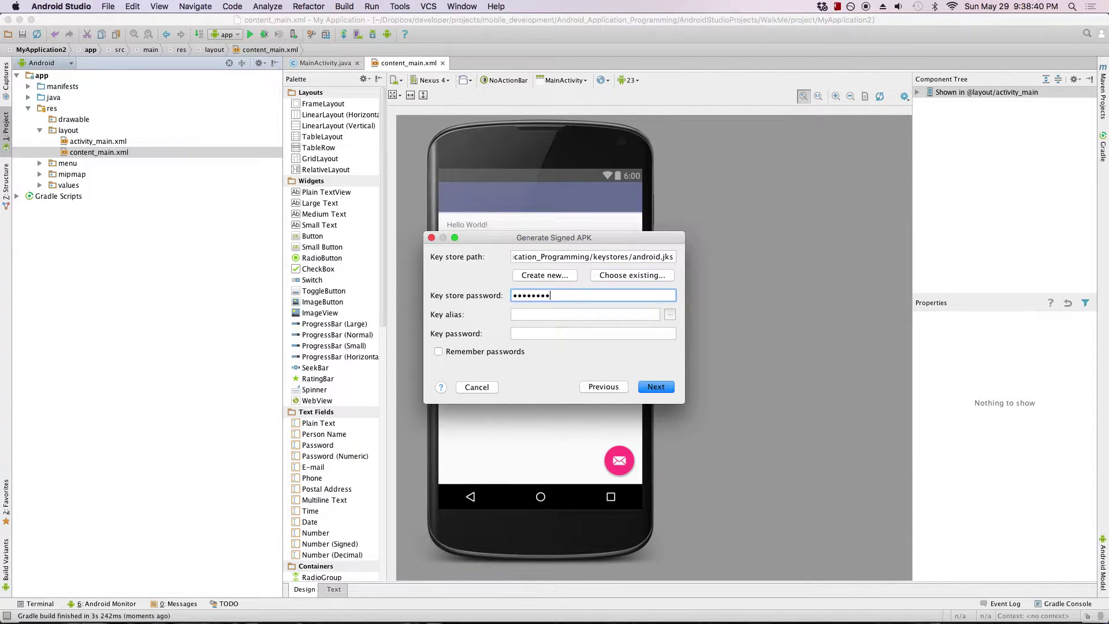
{"action": "left_click", "coordinate": [669, 315]}
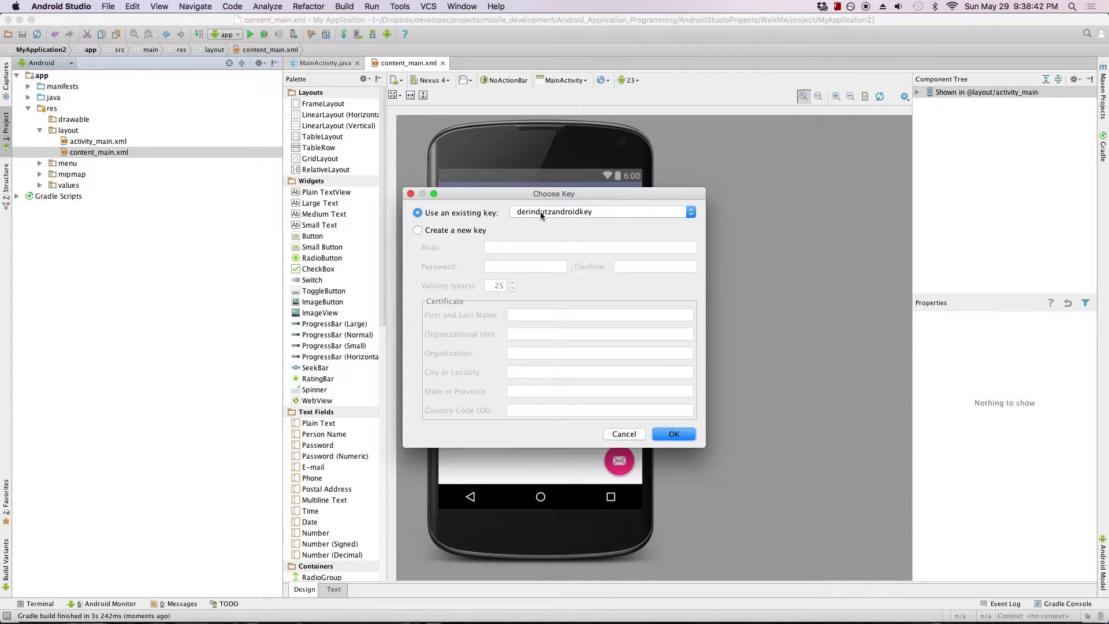
{"action": "left_click", "coordinate": [664, 435]}
{"action": "left_click", "coordinate": [550, 332]}
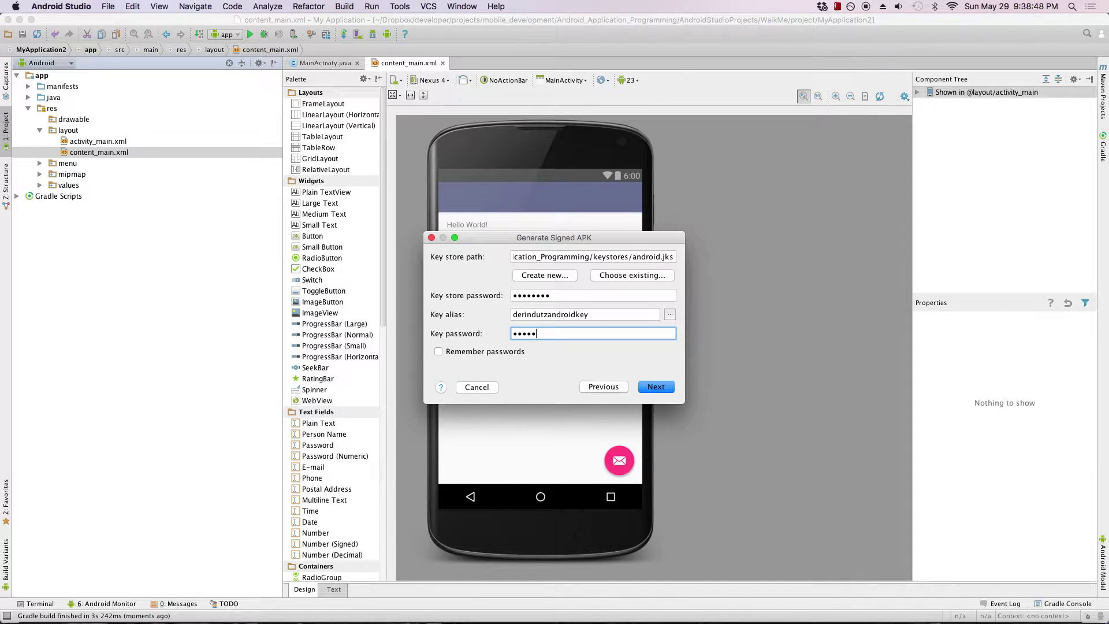
{"action": "key", "text": "Return"}
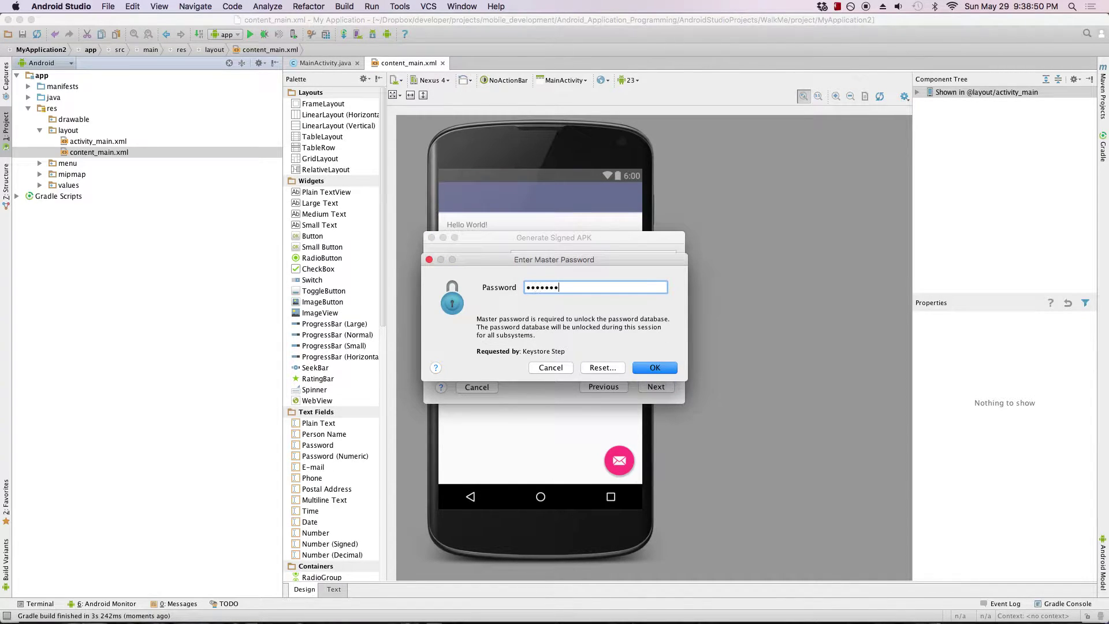
{"action": "key", "text": "Return"}
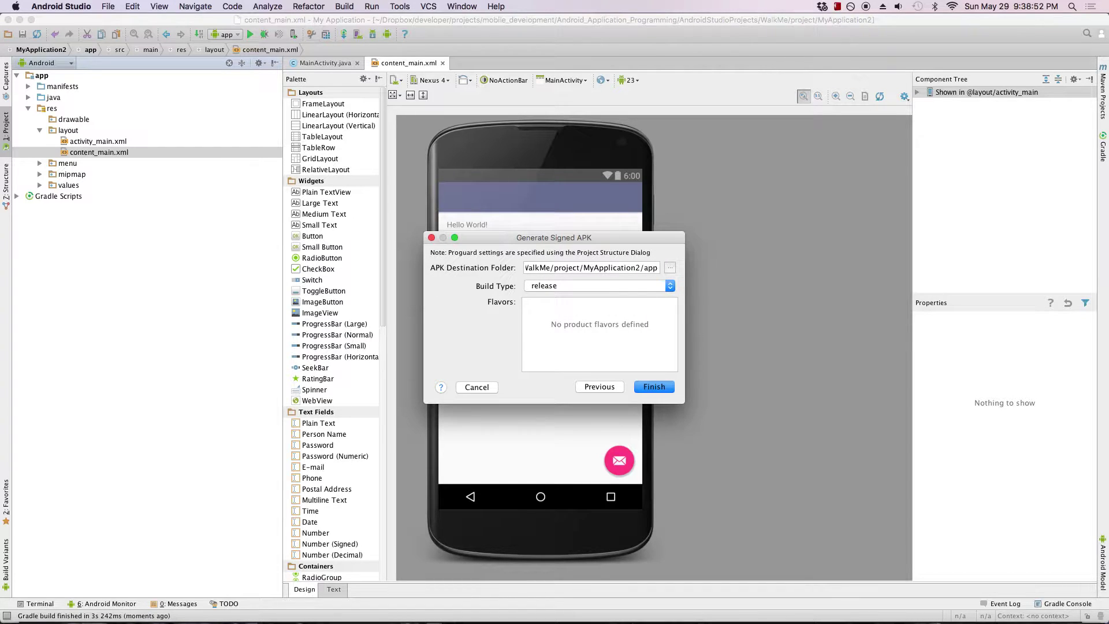
- Set the APK destination to Desktop and build the signed release APK
{"action": "left_click", "coordinate": [670, 267]}
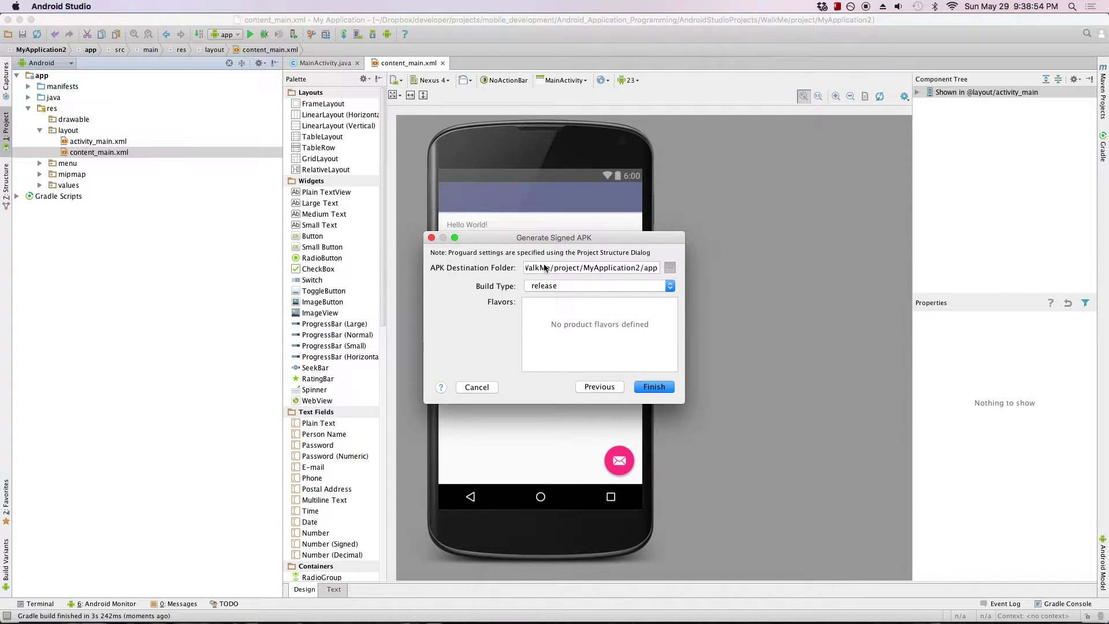
{"action": "left_click", "coordinate": [393, 312]}
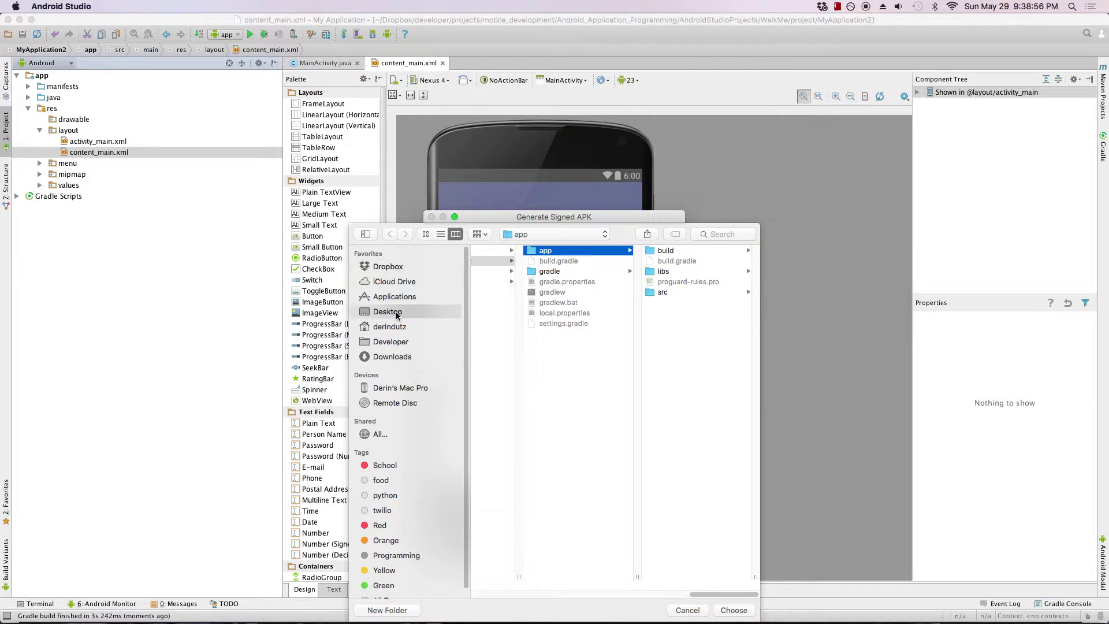
{"action": "left_click", "coordinate": [749, 609]}
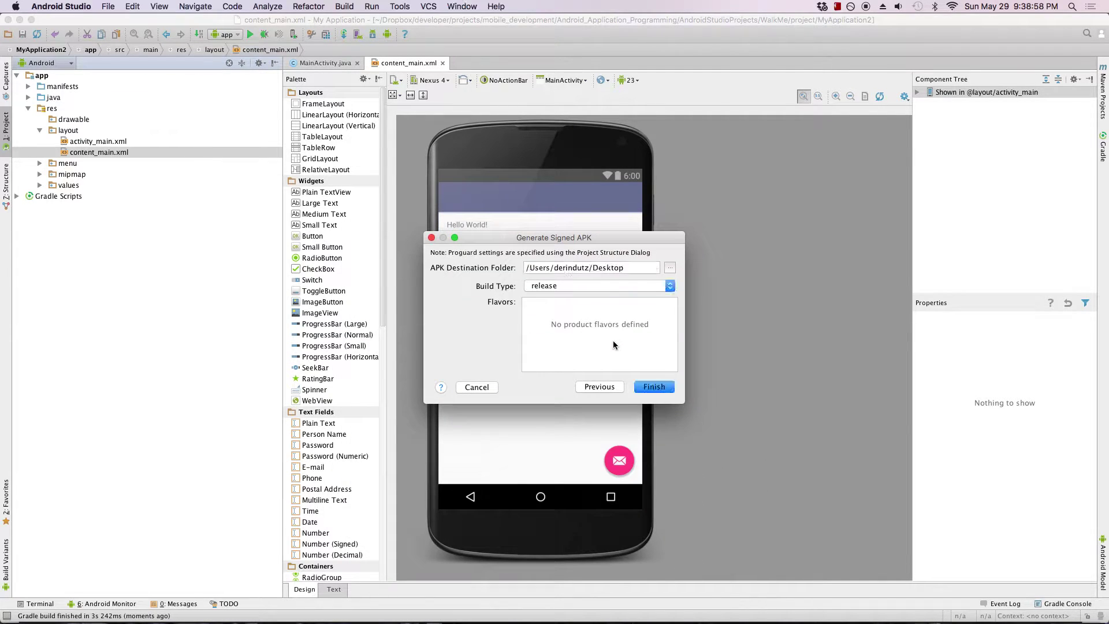
{"action": "left_click", "coordinate": [654, 388]}
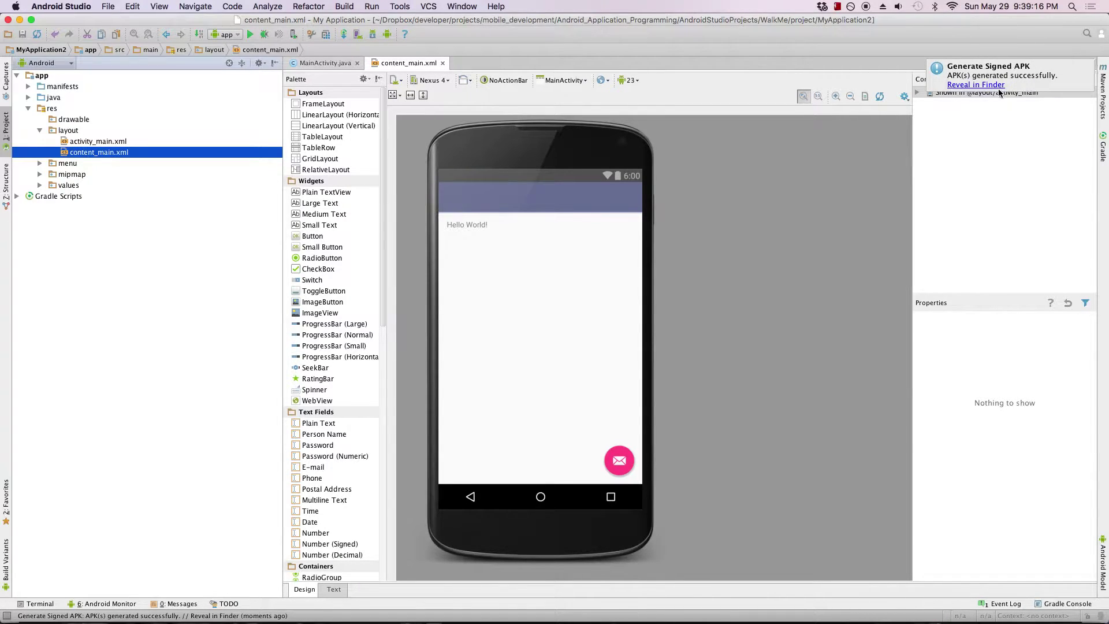
- Reveal app-release.apk on the Desktop in Finder and move the Finder window aside
{"action": "left_click", "coordinate": [991, 85]}
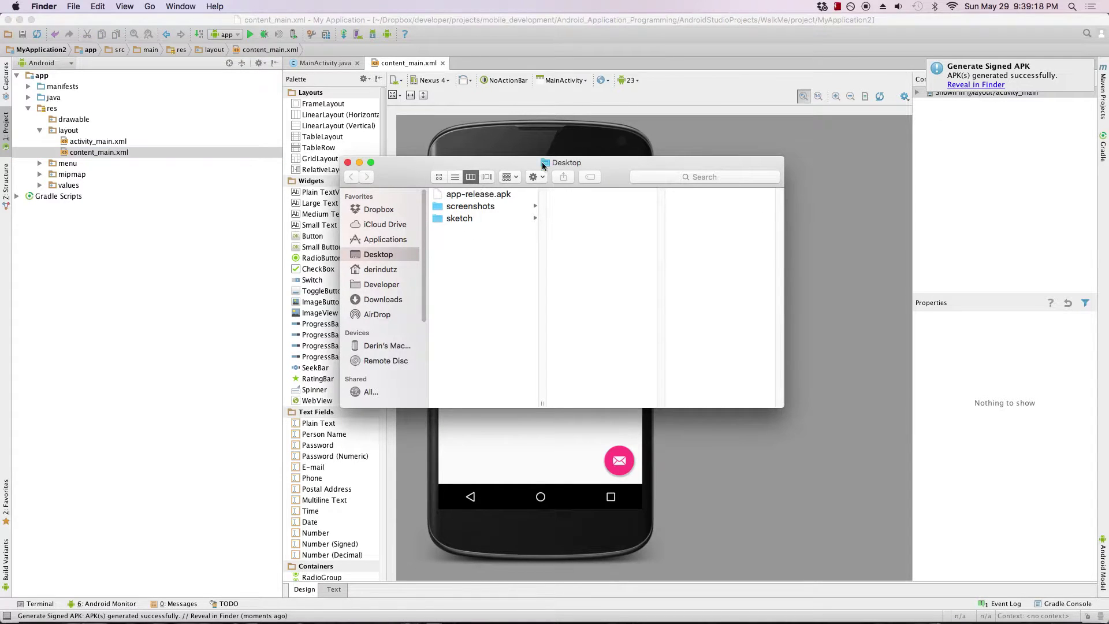
{"action": "left_click", "coordinate": [109, 23]}
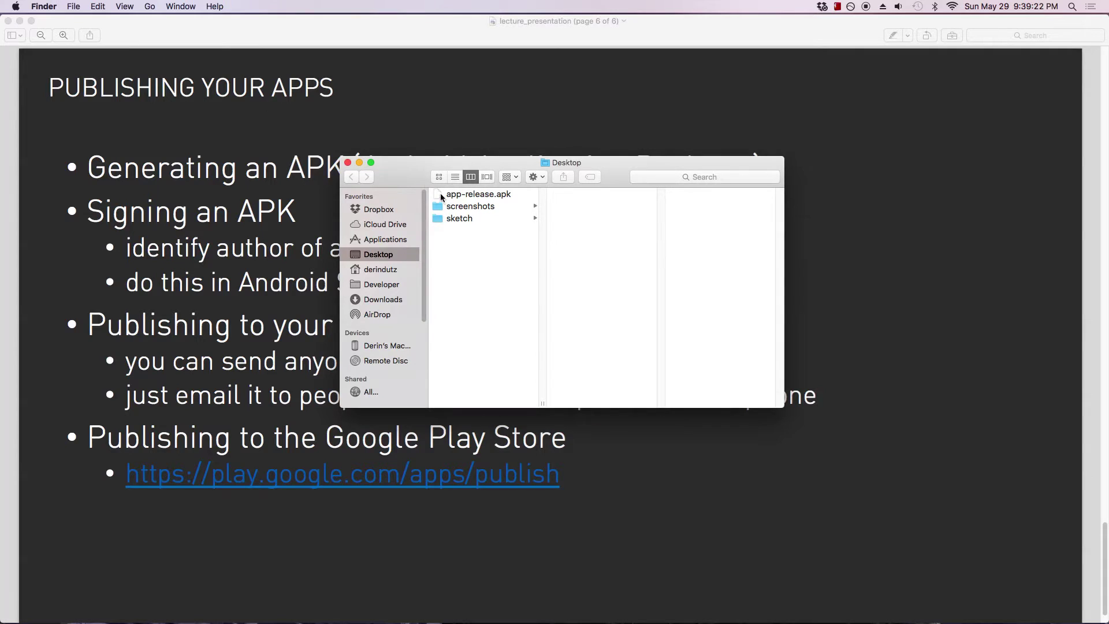
{"action": "left_click_drag", "start_coordinate": [399, 168], "coordinate": [255, 136]}
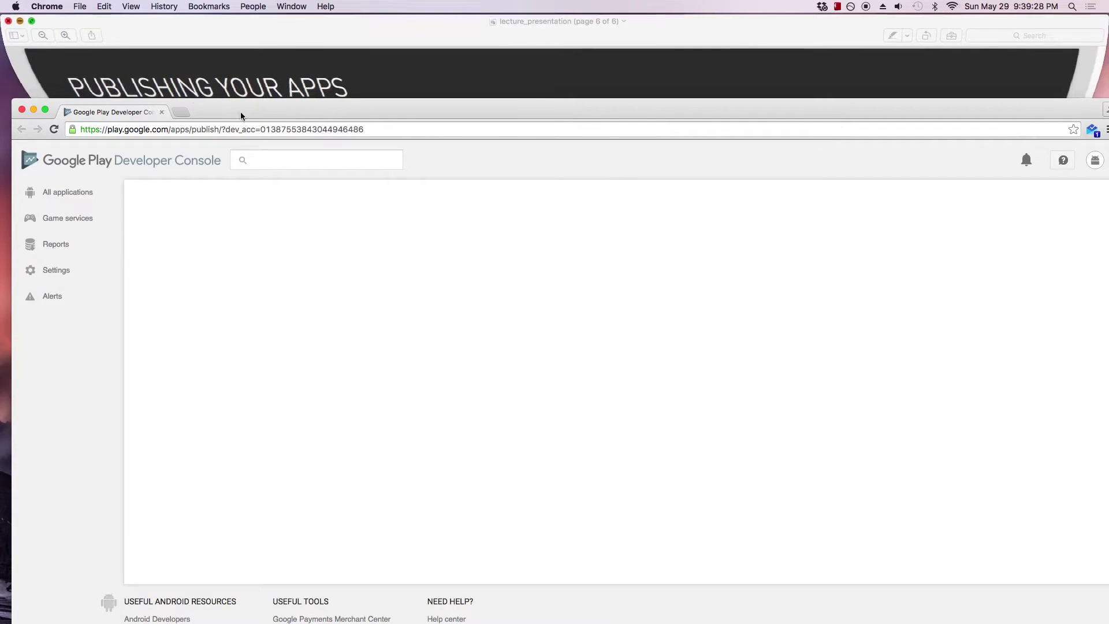
- Create a new Play Console app titled 'Test APp'
{"action": "left_click_drag", "start_coordinate": [286, 112], "coordinate": [280, 70]}
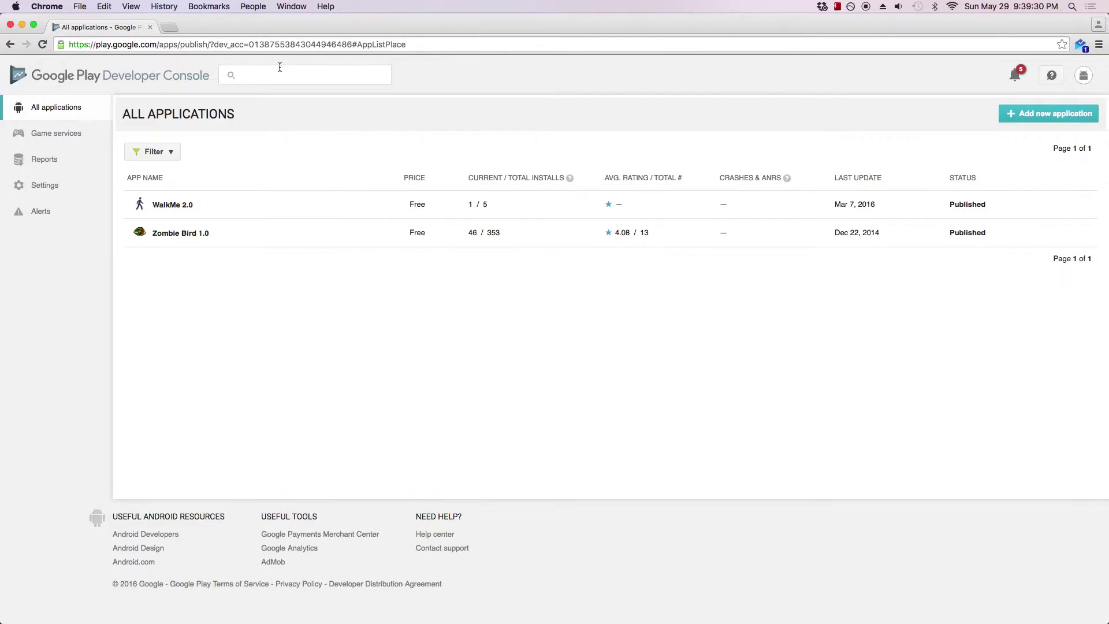
{"action": "left_click", "coordinate": [1054, 114]}
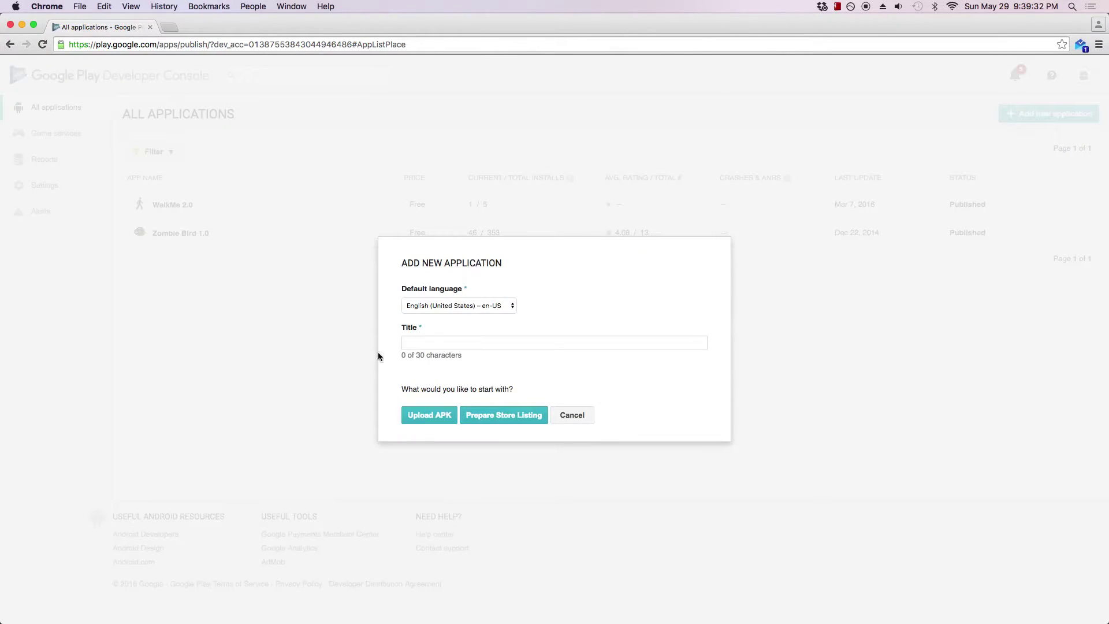
{"action": "left_click", "coordinate": [455, 342]}
{"action": "type", "text": "Test"}
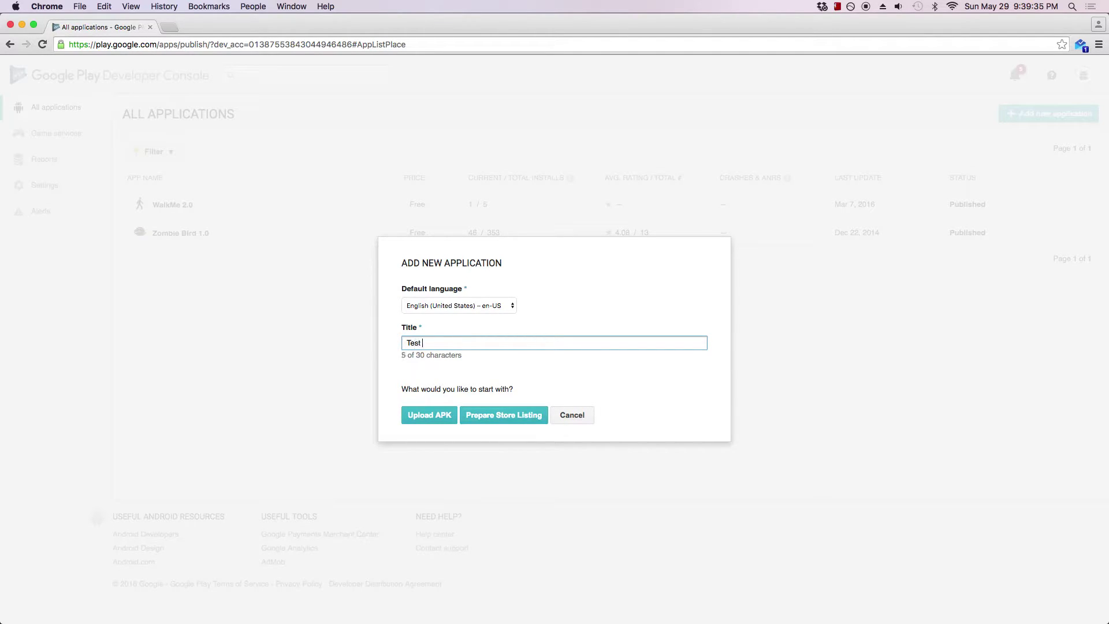
{"action": "type", "text": "APp"}
{"action": "left_click", "coordinate": [446, 416]}
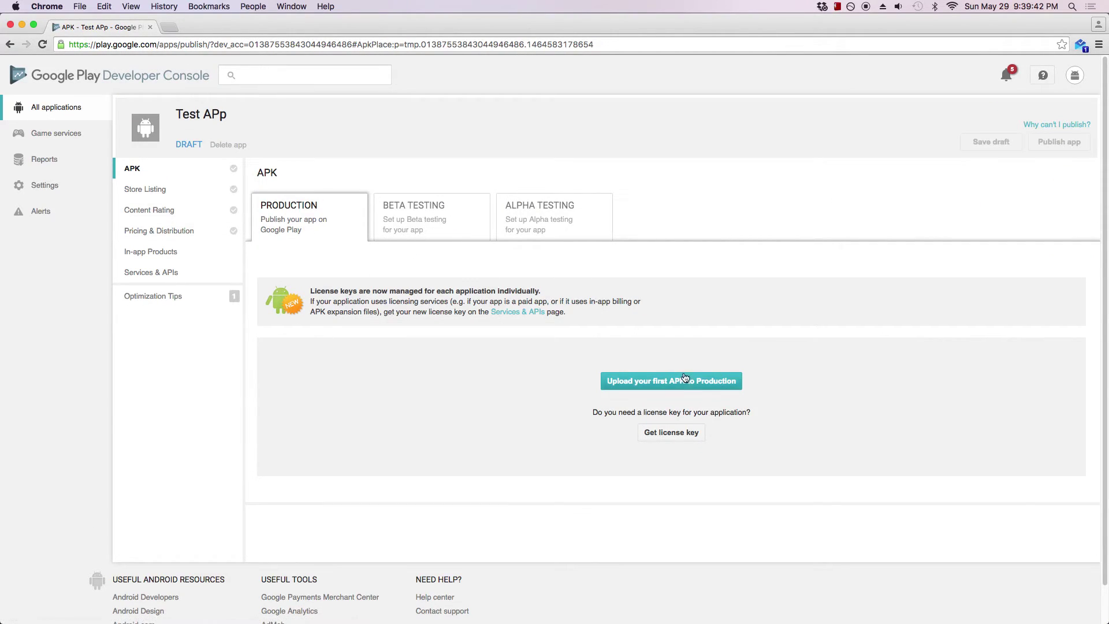
- Upload app-release.apk as the first production APK
{"action": "left_click", "coordinate": [684, 381]}
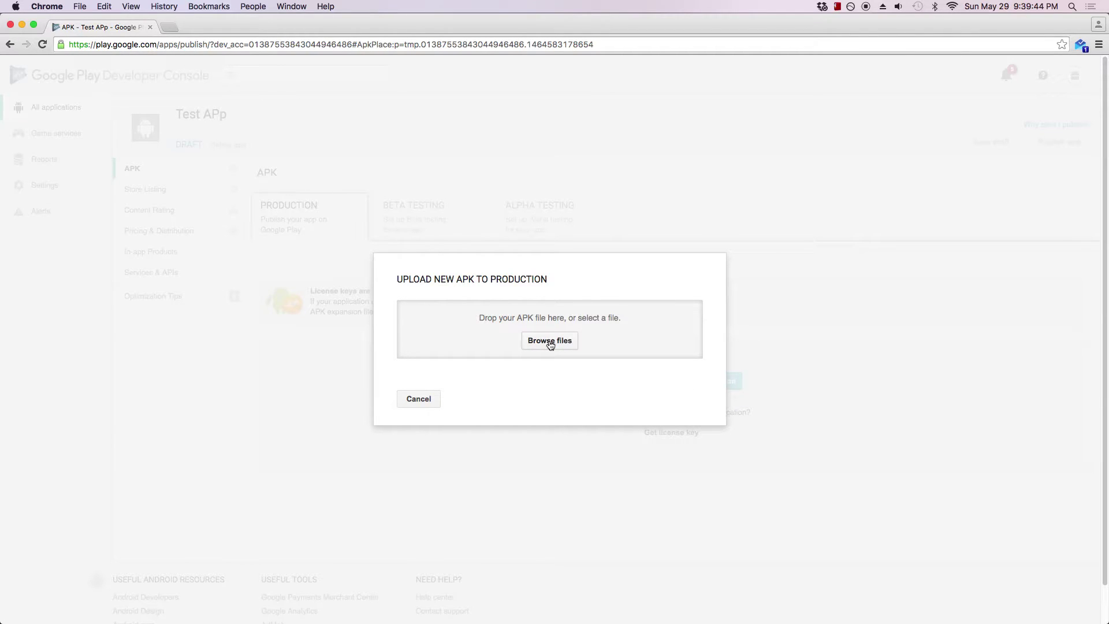
{"action": "left_click", "coordinate": [550, 342]}
{"action": "left_click", "coordinate": [491, 83]}
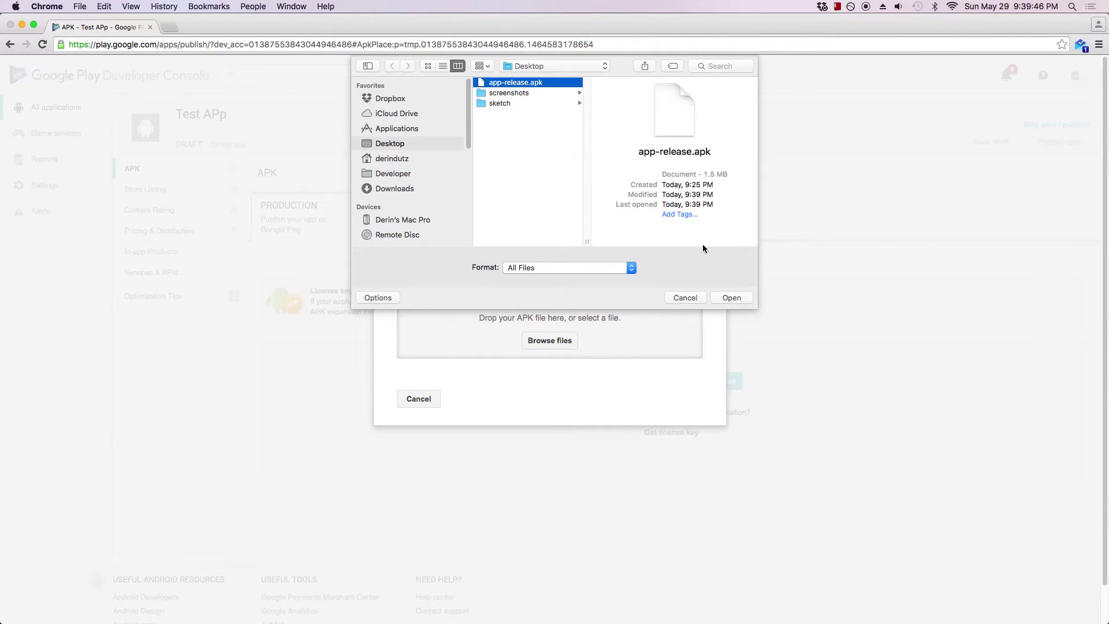
{"action": "left_click", "coordinate": [730, 298]}
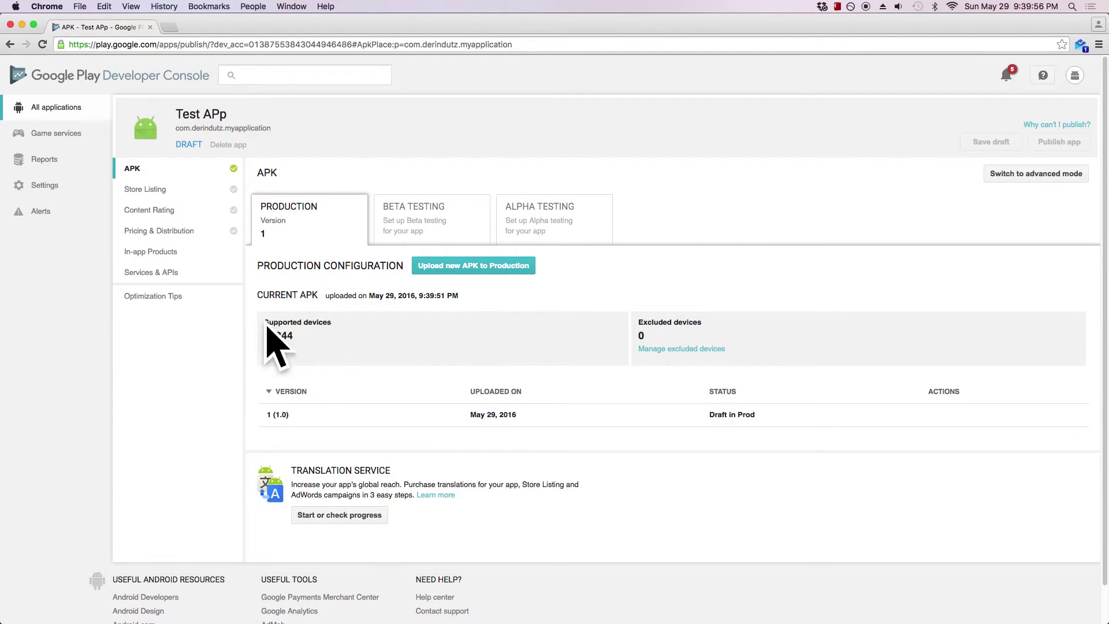
- Correct the listing title to 'Test App' and enter descriptions 'best app' and 'not really'
{"action": "left_click", "coordinate": [201, 197]}
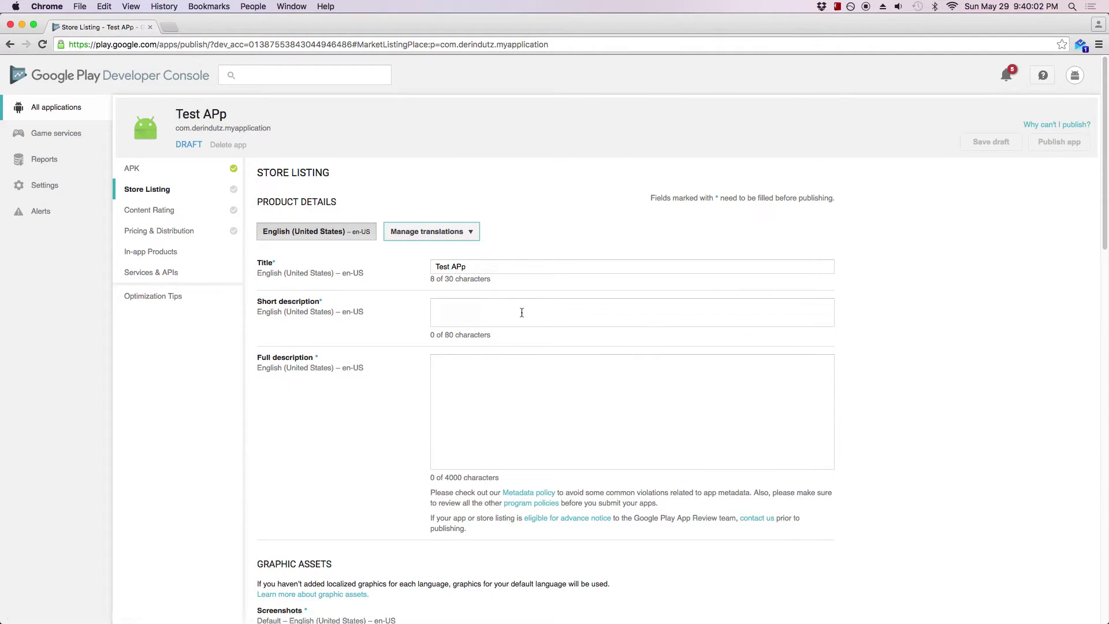
{"action": "left_click", "coordinate": [458, 267]}
{"action": "key", "text": "BackSpace"}
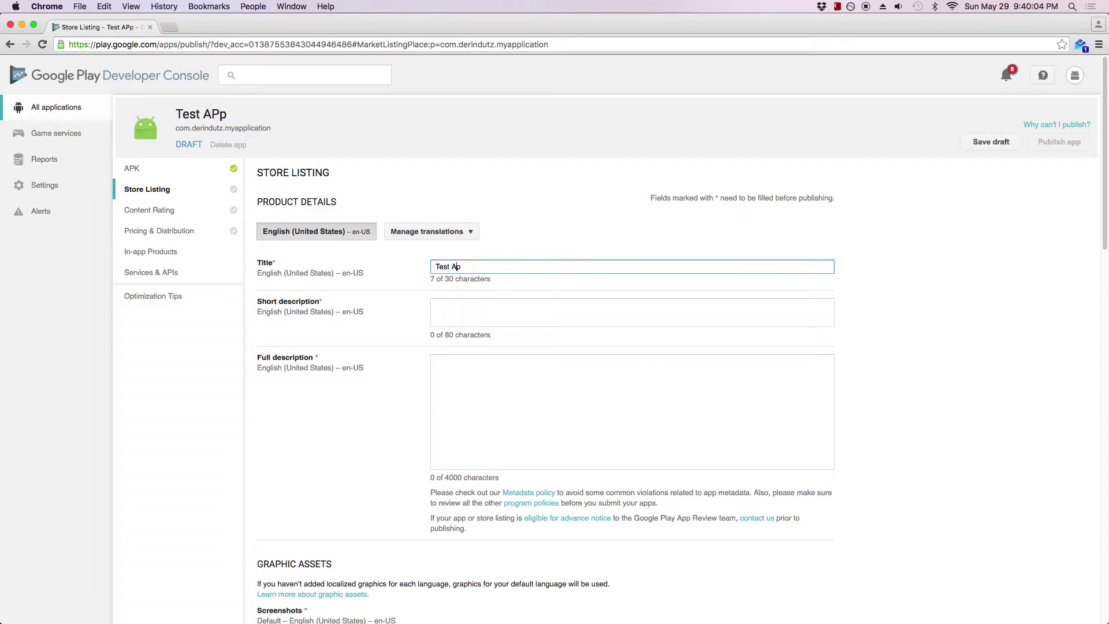
{"action": "left_click", "coordinate": [461, 304]}
{"action": "type", "text": "st app"}
{"action": "left_click", "coordinate": [449, 391]}
{"action": "type", "text": "not rea"}
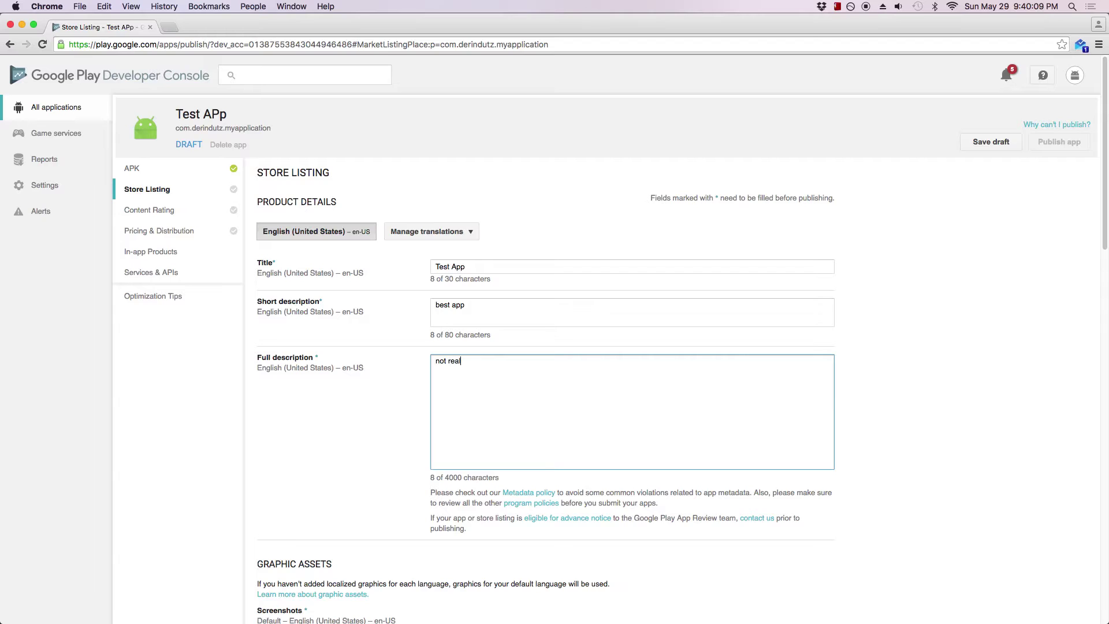
{"action": "type", "text": "ly"}
{"action": "scroll", "coordinate": [449, 393], "scroll_direction": "down", "scroll_amount": 2}
- Upload screenshot_1.png and screenshot_2.png as phone screenshots
{"action": "scroll", "coordinate": [399, 474], "scroll_direction": "down", "scroll_amount": 5}
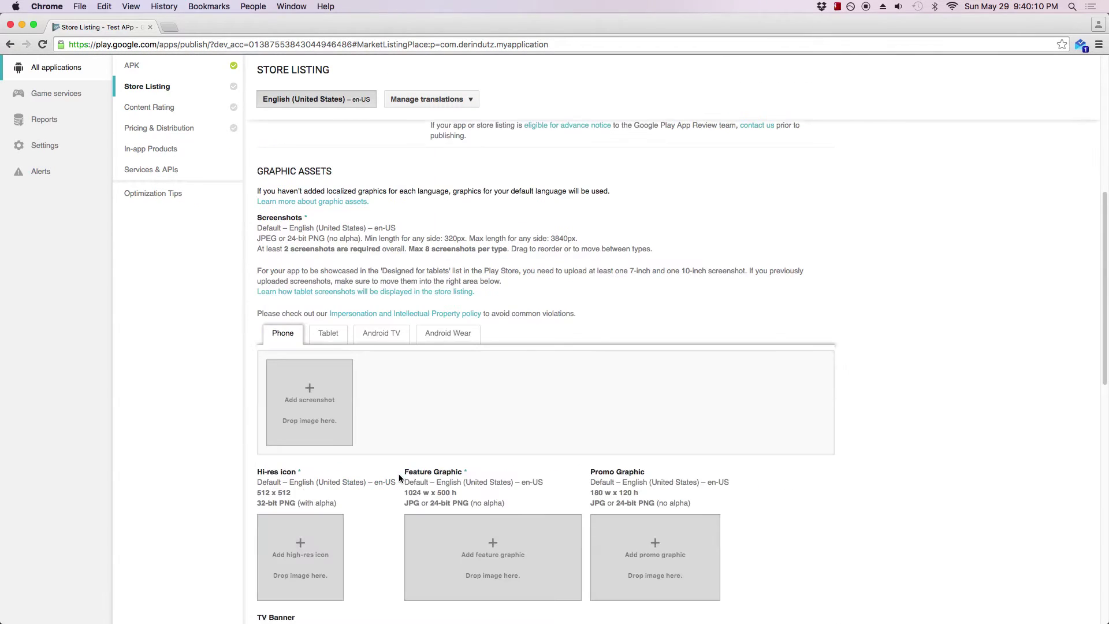
{"action": "left_click", "coordinate": [325, 387]}
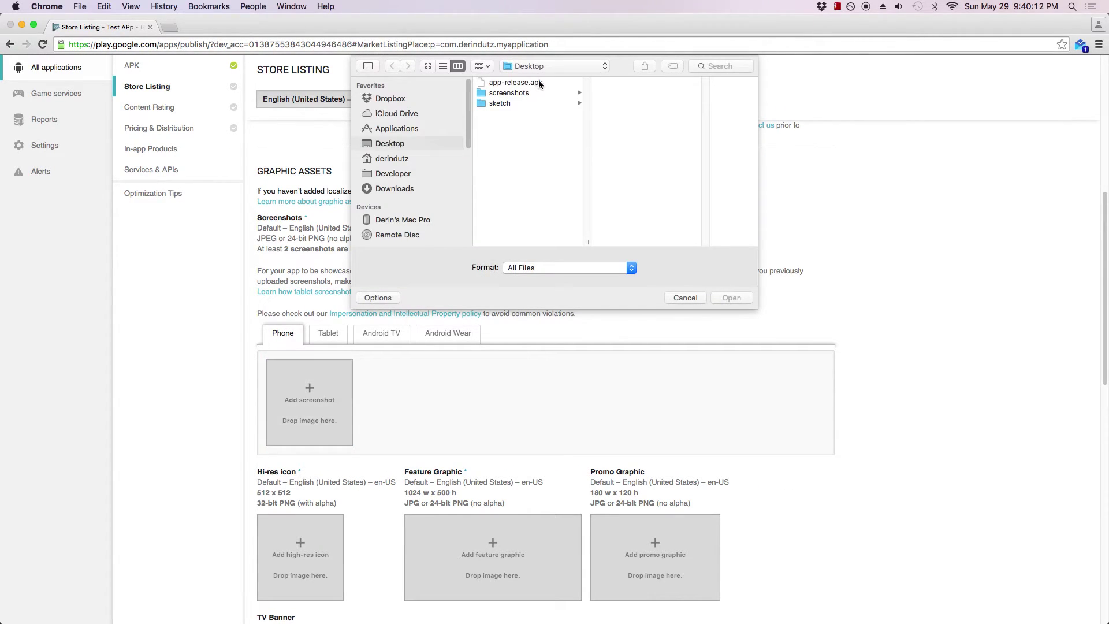
{"action": "left_click", "coordinate": [530, 94]}
{"action": "left_click", "coordinate": [621, 83]}
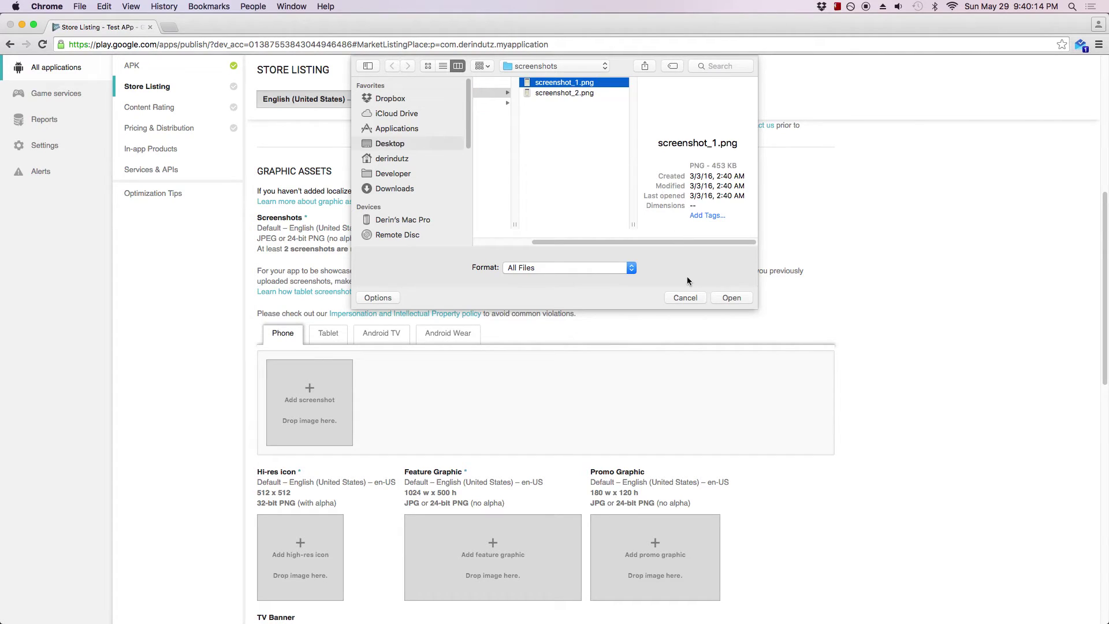
{"action": "left_click", "coordinate": [729, 298]}
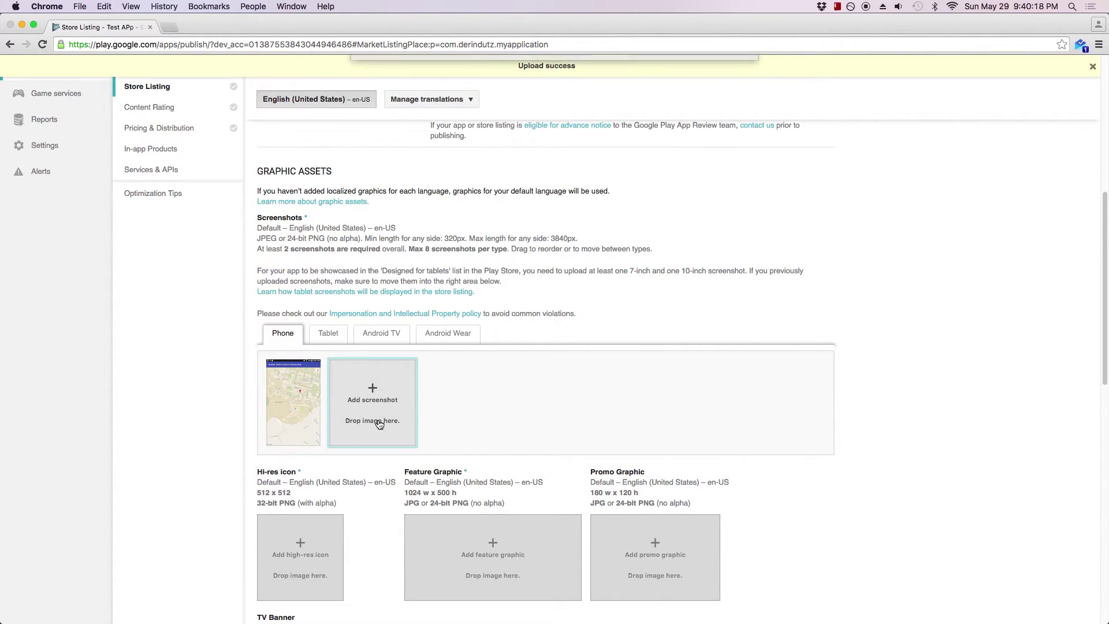
{"action": "left_click", "coordinate": [372, 401]}
{"action": "left_click", "coordinate": [531, 93]}
{"action": "left_click", "coordinate": [730, 297]}
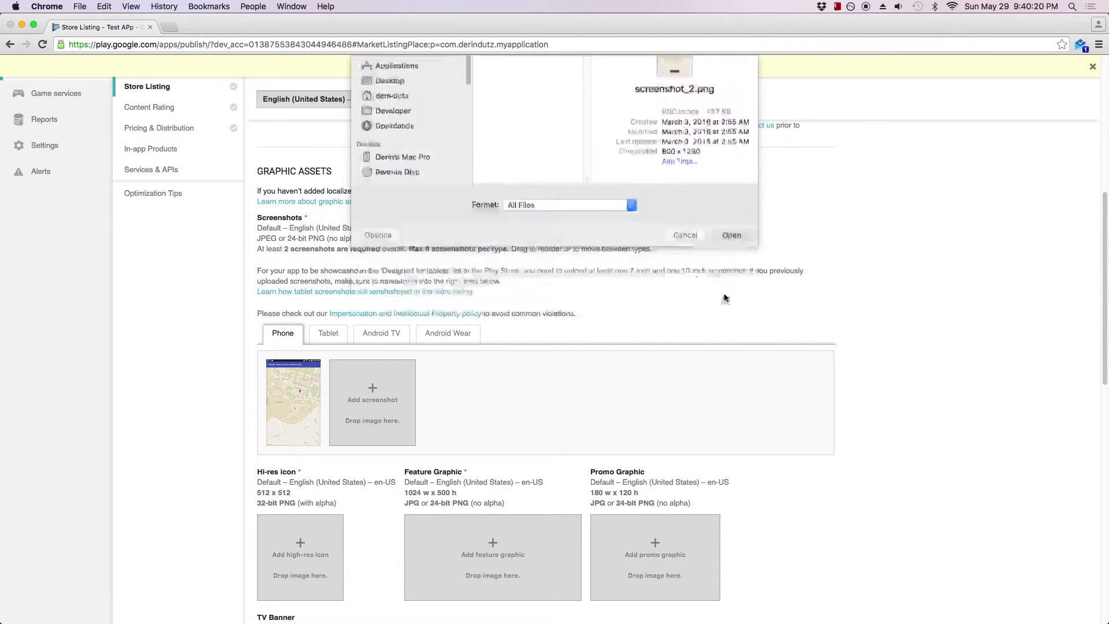
- Upload icon.png from the sketch folder as the hi-res icon
{"action": "scroll", "coordinate": [394, 377], "scroll_direction": "down", "scroll_amount": 3}
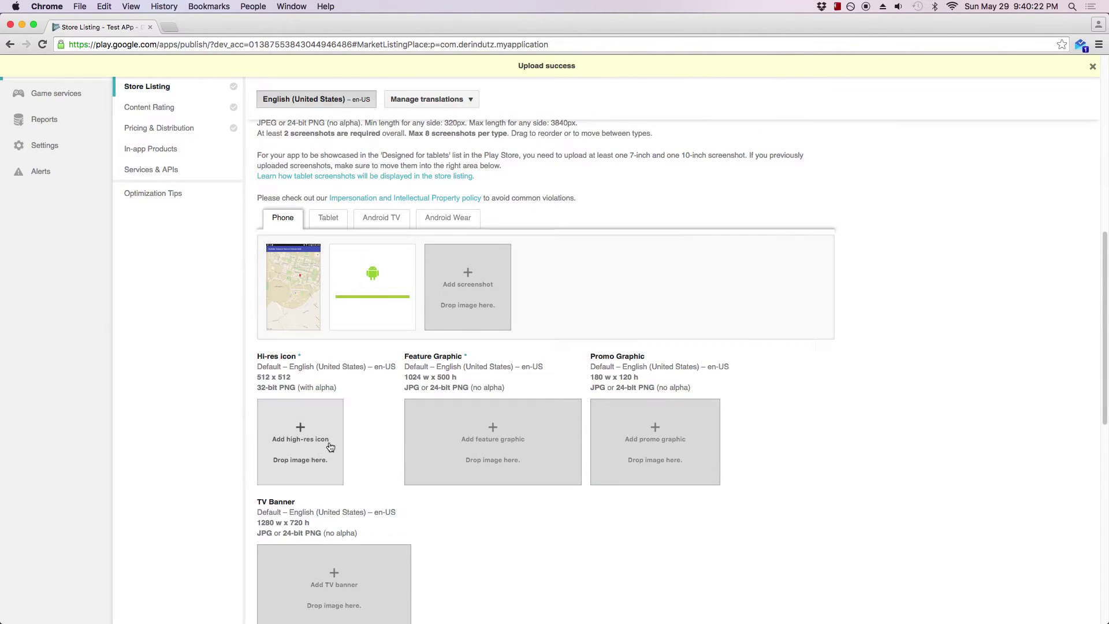
{"action": "left_click", "coordinate": [298, 442]}
{"action": "left_click", "coordinate": [554, 66]}
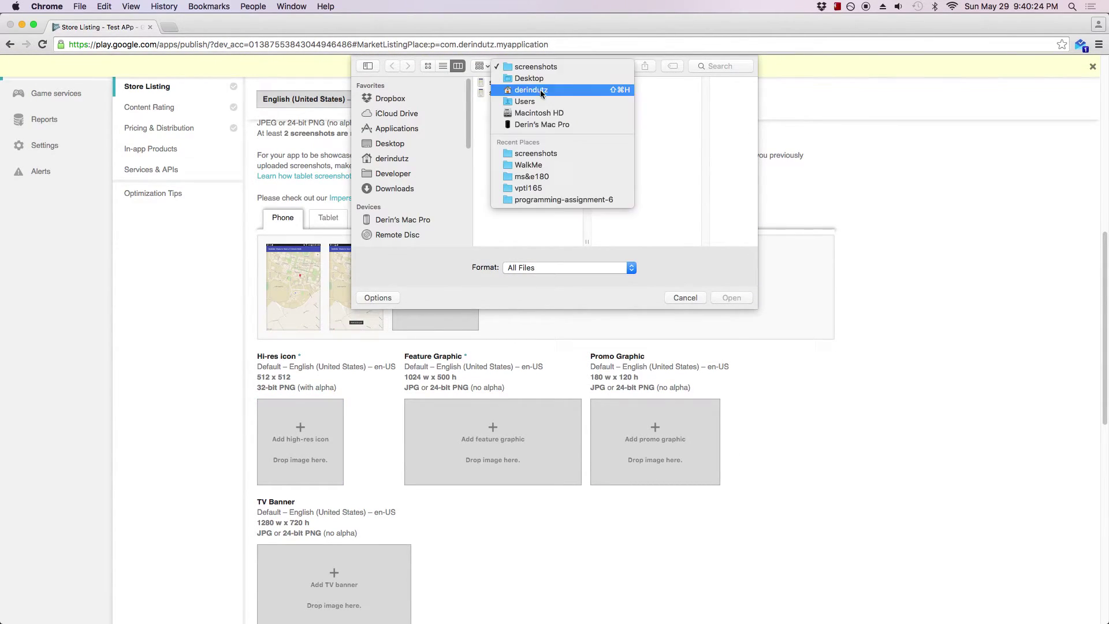
{"action": "left_click", "coordinate": [555, 76]}
{"action": "left_click", "coordinate": [525, 101]}
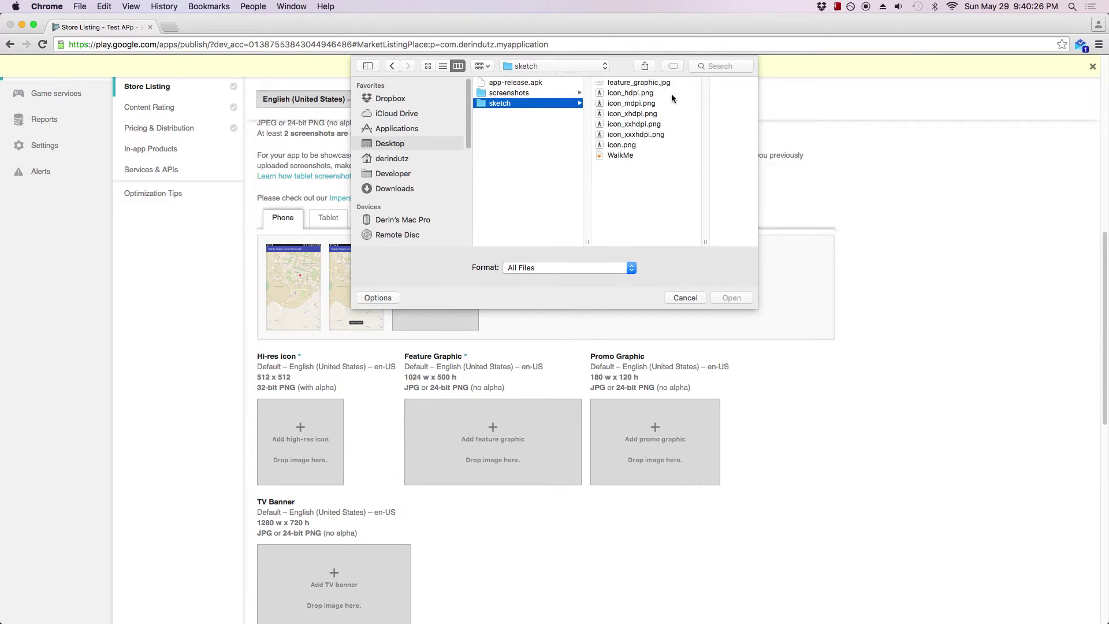
{"action": "left_click", "coordinate": [628, 138]}
{"action": "left_click", "coordinate": [611, 155]}
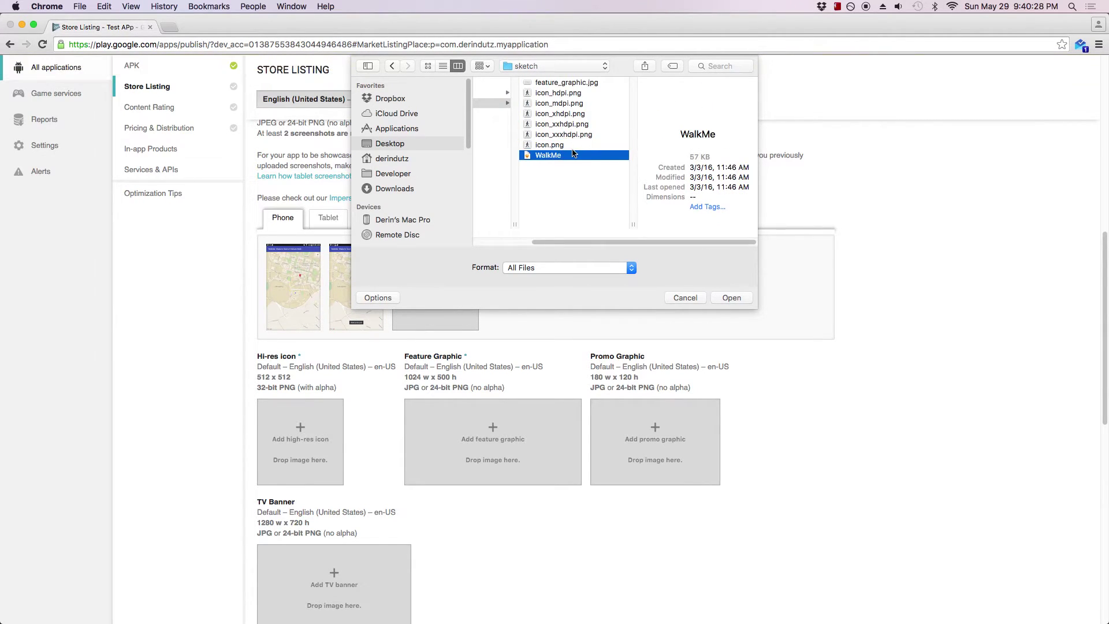
{"action": "left_click", "coordinate": [740, 299]}
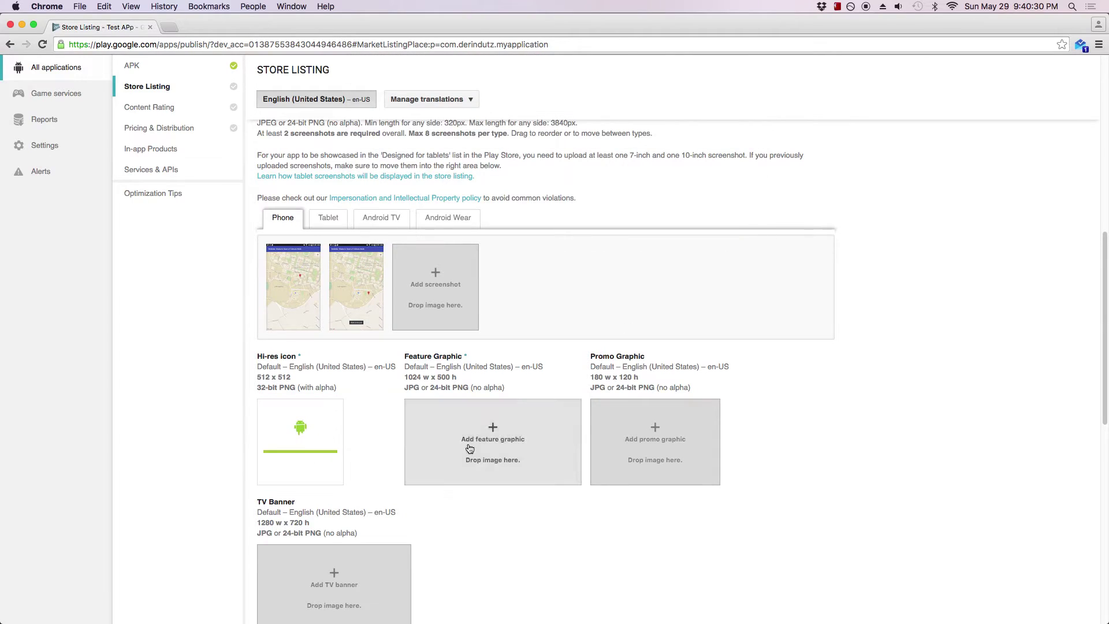
- Upload feature_graphic.jpg as the feature graphic
{"action": "left_click", "coordinate": [493, 439]}
{"action": "left_click", "coordinate": [522, 84]}
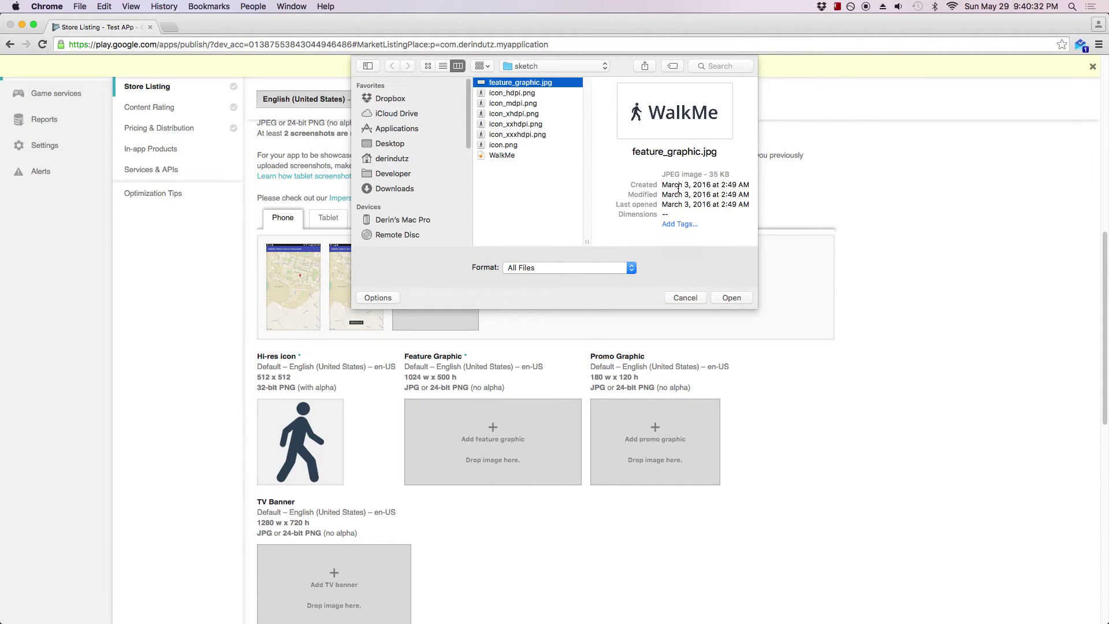
{"action": "left_click", "coordinate": [731, 298]}
{"action": "scroll", "coordinate": [439, 451], "scroll_direction": "down", "scroll_amount": 5}
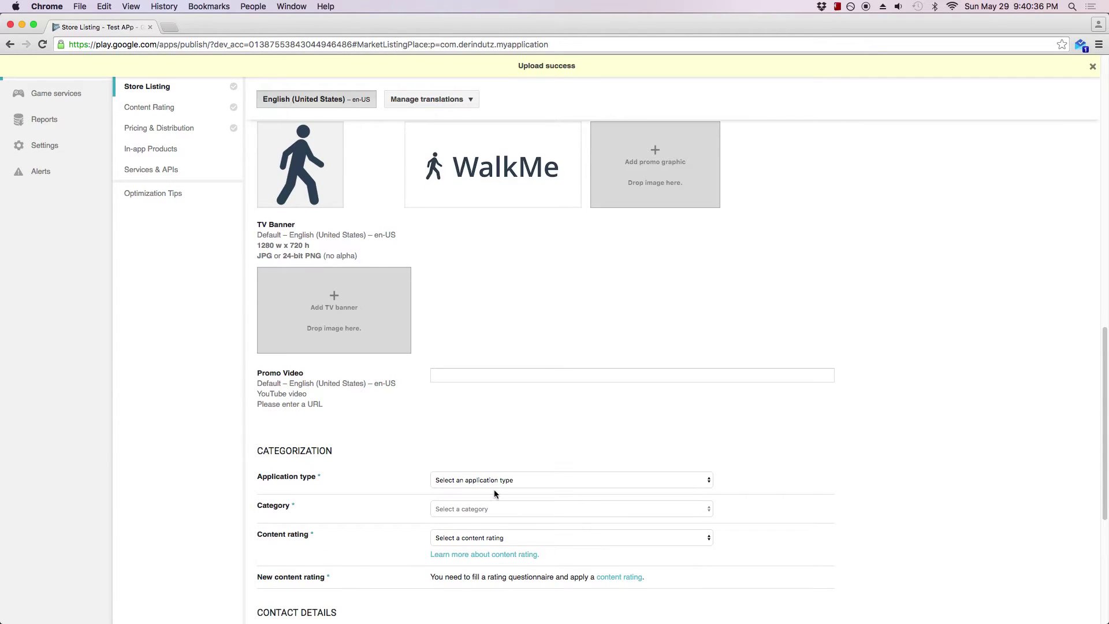
{"action": "scroll", "coordinate": [439, 445], "scroll_direction": "down", "scroll_amount": 1}
- Categorise the app as Applications, Books & Reference, with content rating Everyone
{"action": "left_click", "coordinate": [462, 480]}
{"action": "scroll", "coordinate": [373, 414], "scroll_direction": "down", "scroll_amount": 1}
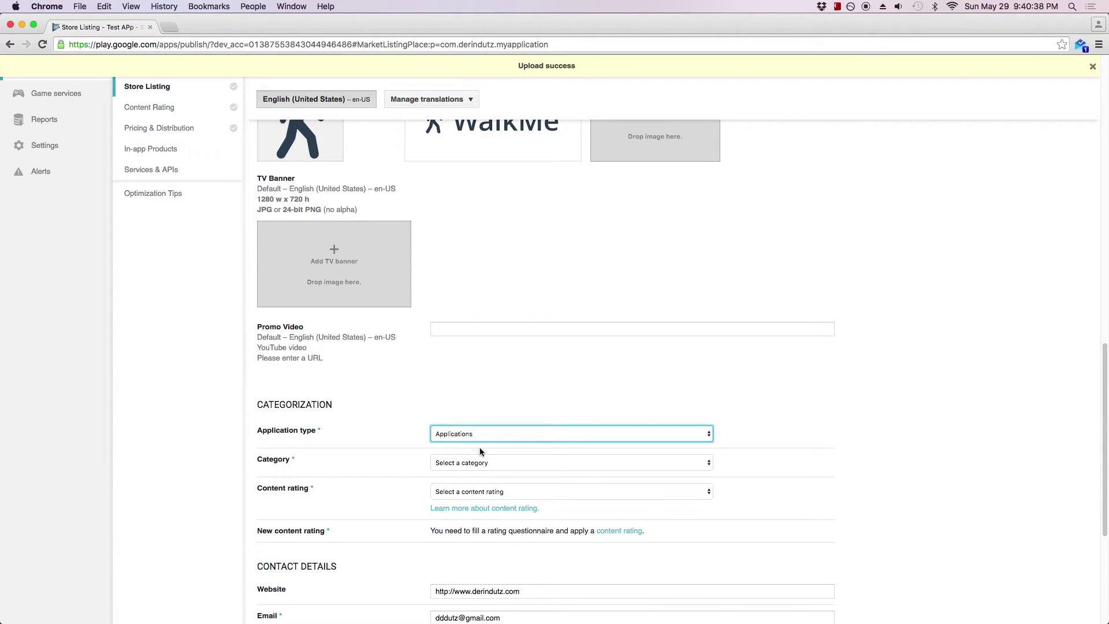
{"action": "left_click", "coordinate": [489, 462]}
{"action": "left_click", "coordinate": [480, 470]}
{"action": "scroll", "coordinate": [355, 454], "scroll_direction": "down", "scroll_amount": 2}
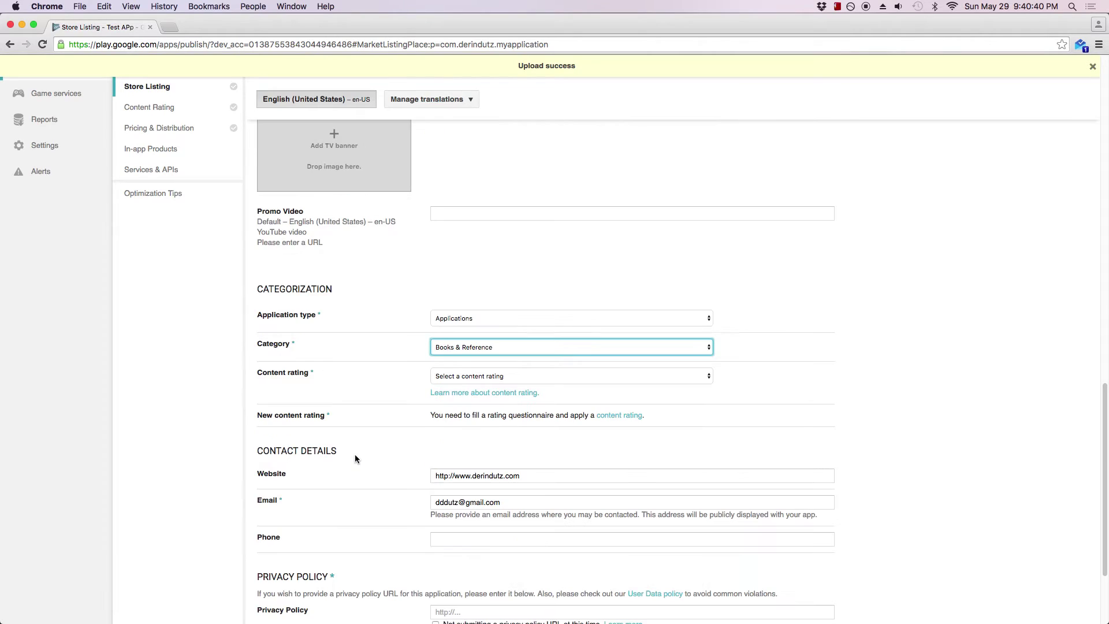
{"action": "left_click", "coordinate": [471, 375]}
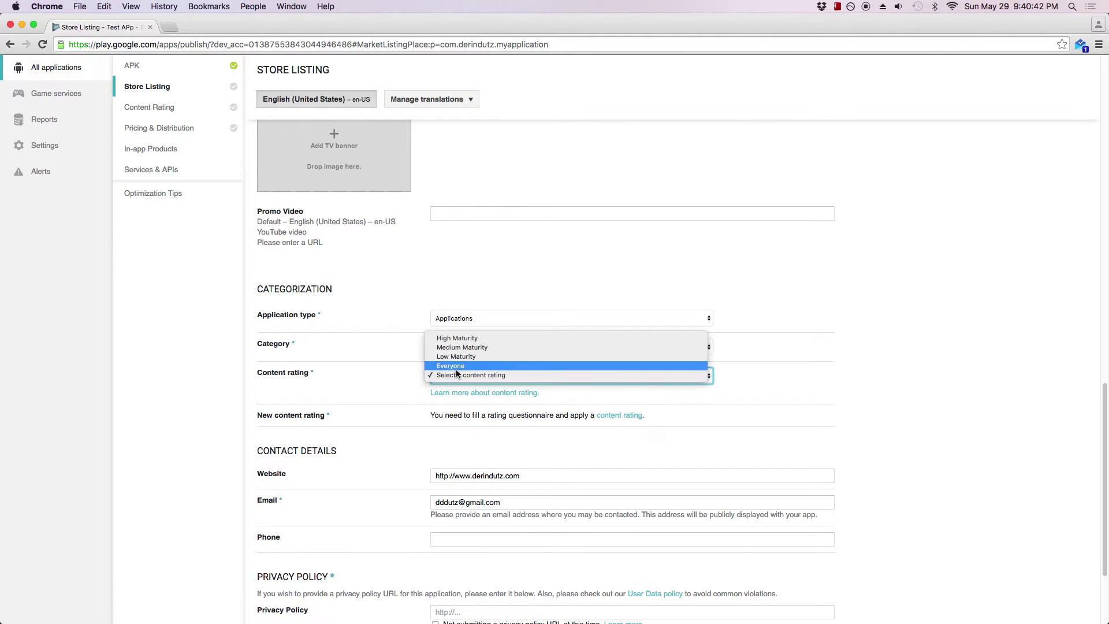
{"action": "left_click", "coordinate": [456, 371]}
{"action": "scroll", "coordinate": [370, 410], "scroll_direction": "down", "scroll_amount": 1}
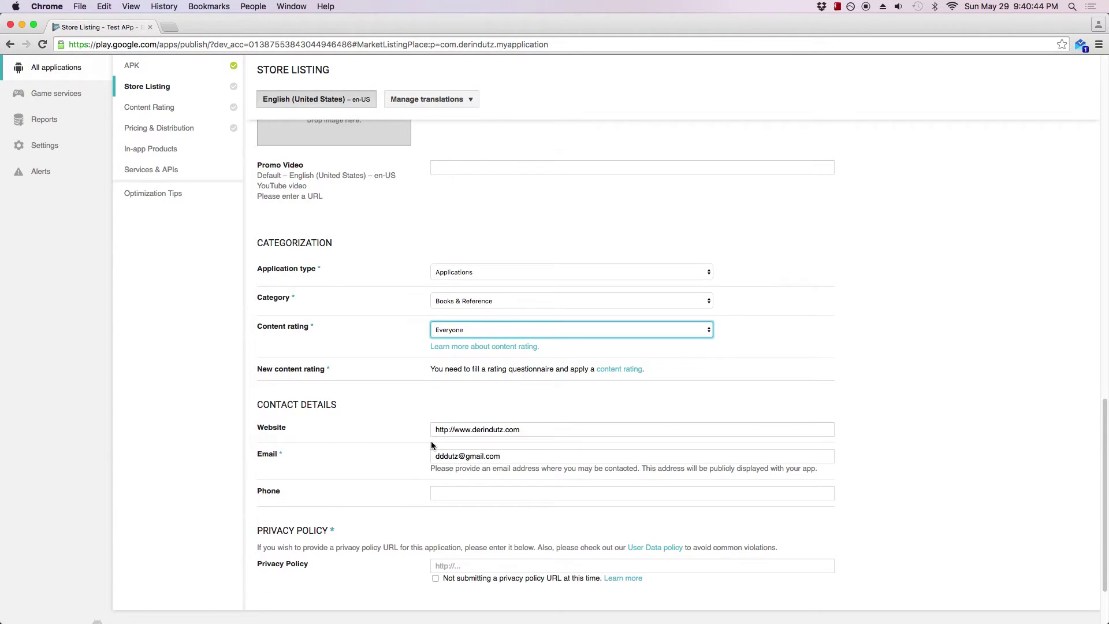
{"action": "scroll", "coordinate": [512, 444], "scroll_direction": "down", "scroll_amount": 2}
- Replace the contact email with a test@gm address and save the listing draft
{"action": "left_click", "coordinate": [480, 408]}
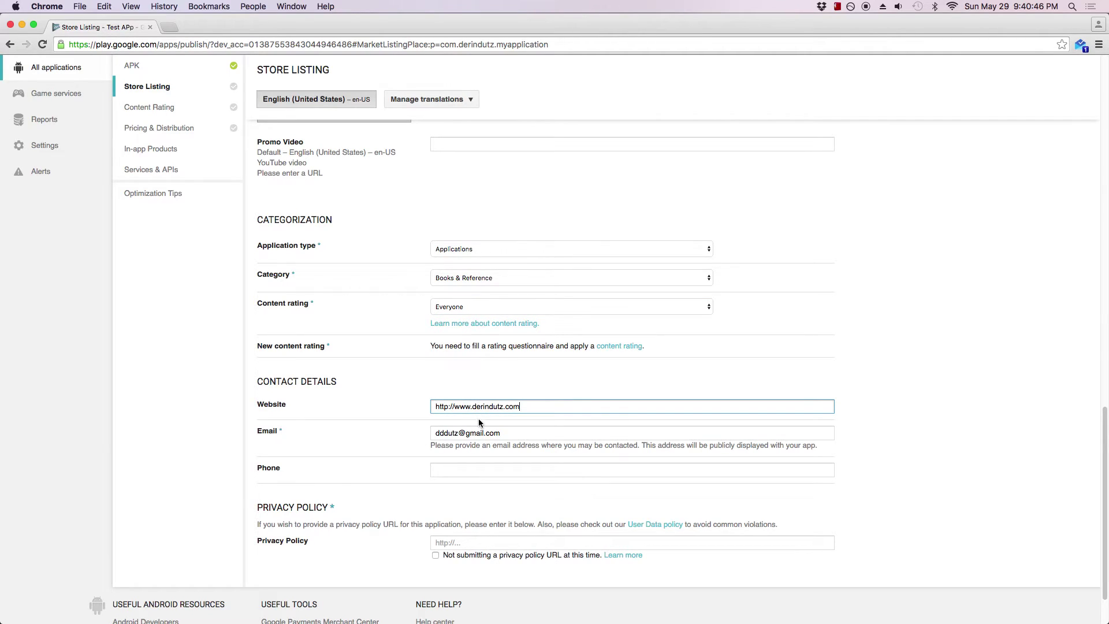
{"action": "triple_click", "coordinate": [472, 408]}
{"action": "triple_click", "coordinate": [480, 434]}
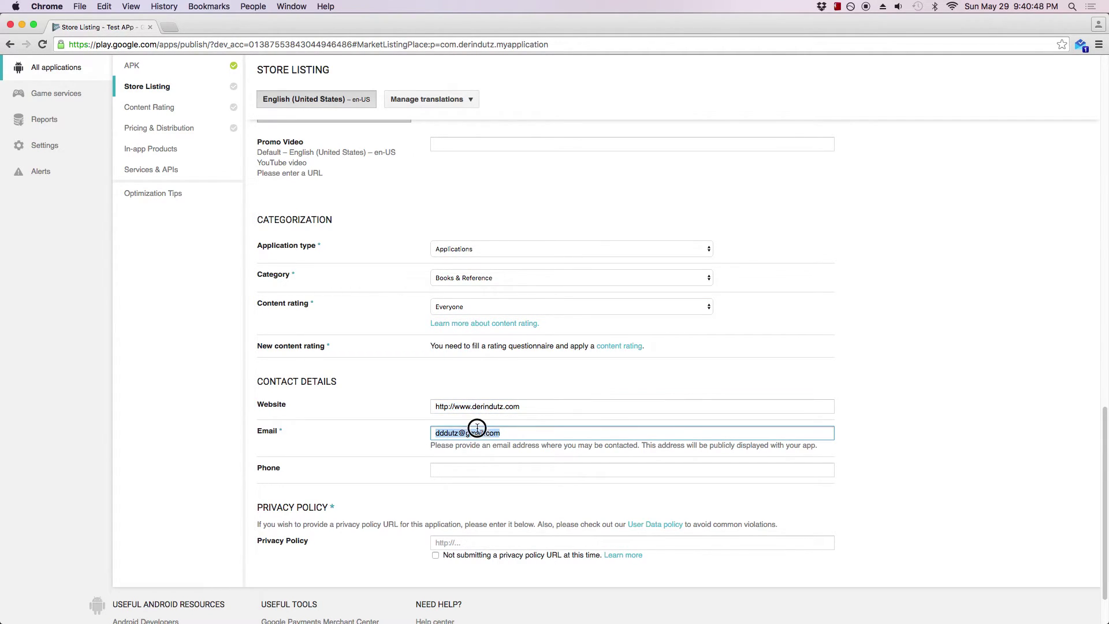
{"action": "key", "text": "BackSpace"}
{"action": "type", "text": "test@gm"}
{"action": "scroll", "coordinate": [402, 424], "scroll_direction": "down", "scroll_amount": 2}
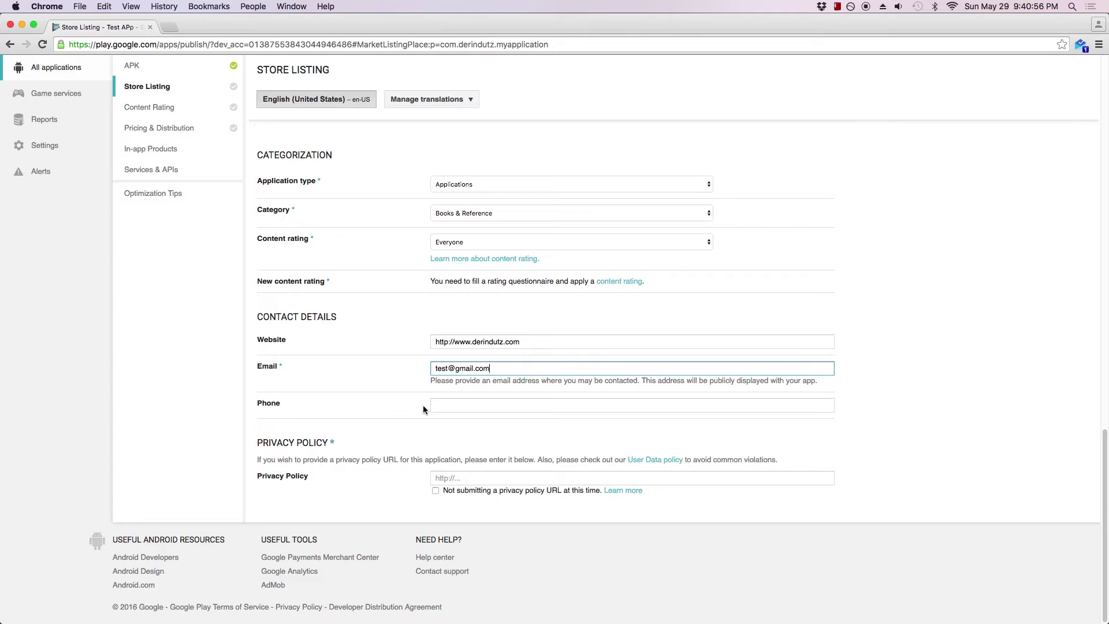
{"action": "scroll", "coordinate": [229, 111], "scroll_direction": "up", "scroll_amount": 15}
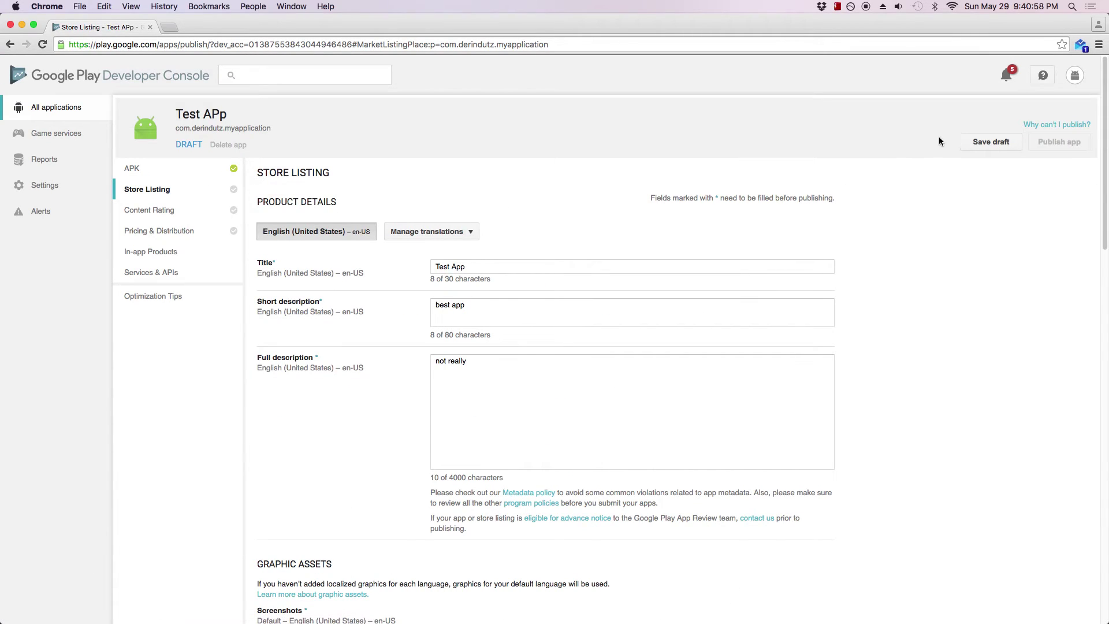
{"action": "left_click", "coordinate": [982, 143]}
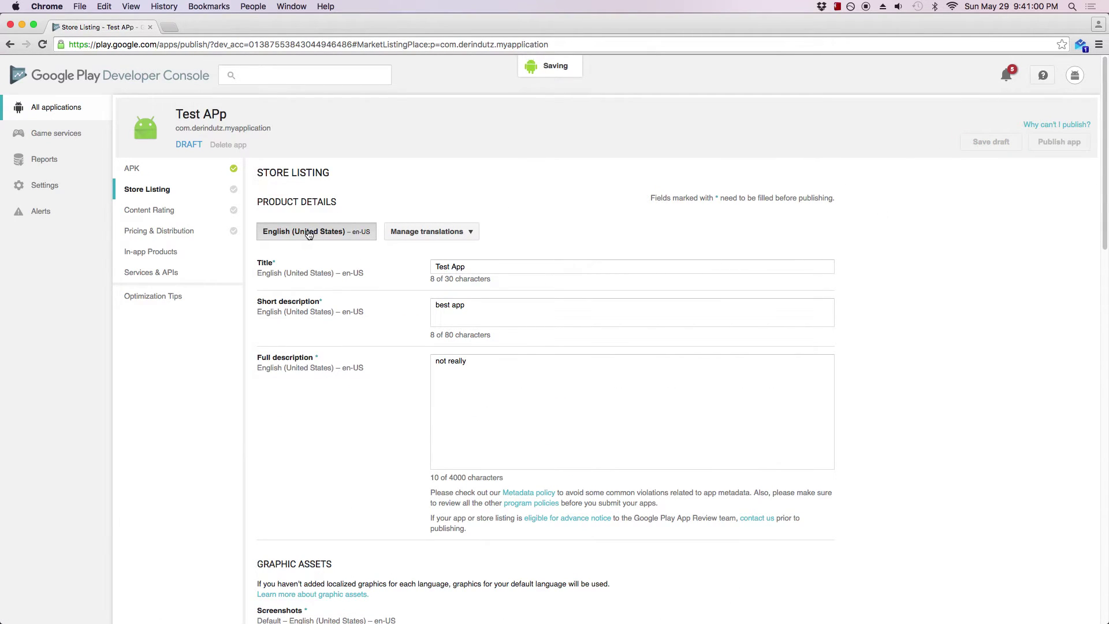
{"action": "left_click", "coordinate": [177, 214]}
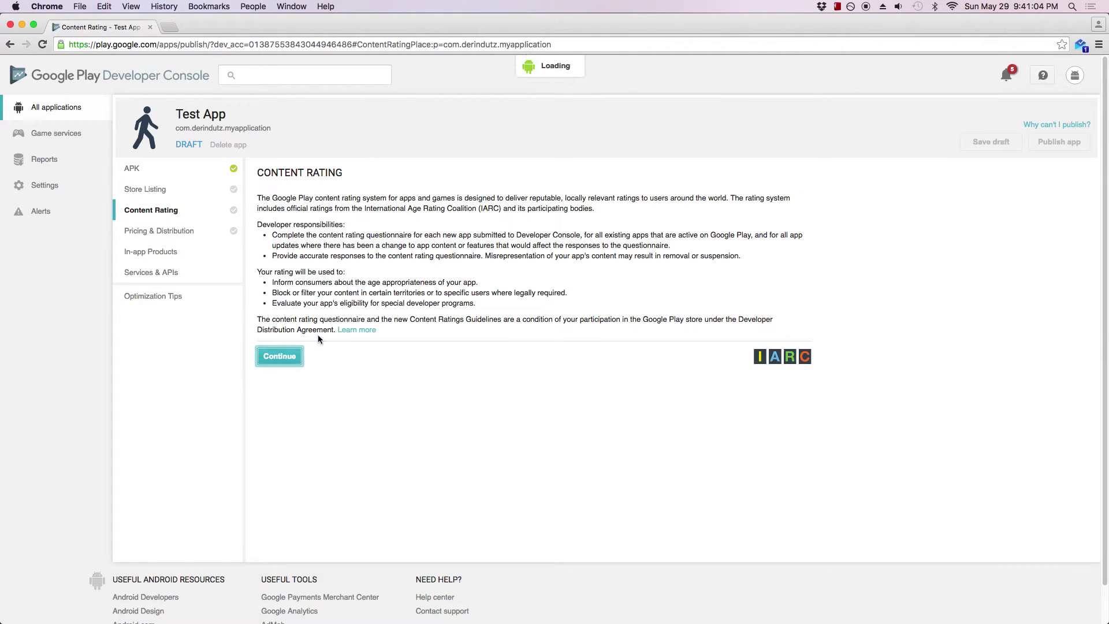
{"action": "left_click", "coordinate": [280, 356]}
{"action": "left_click", "coordinate": [438, 264]}
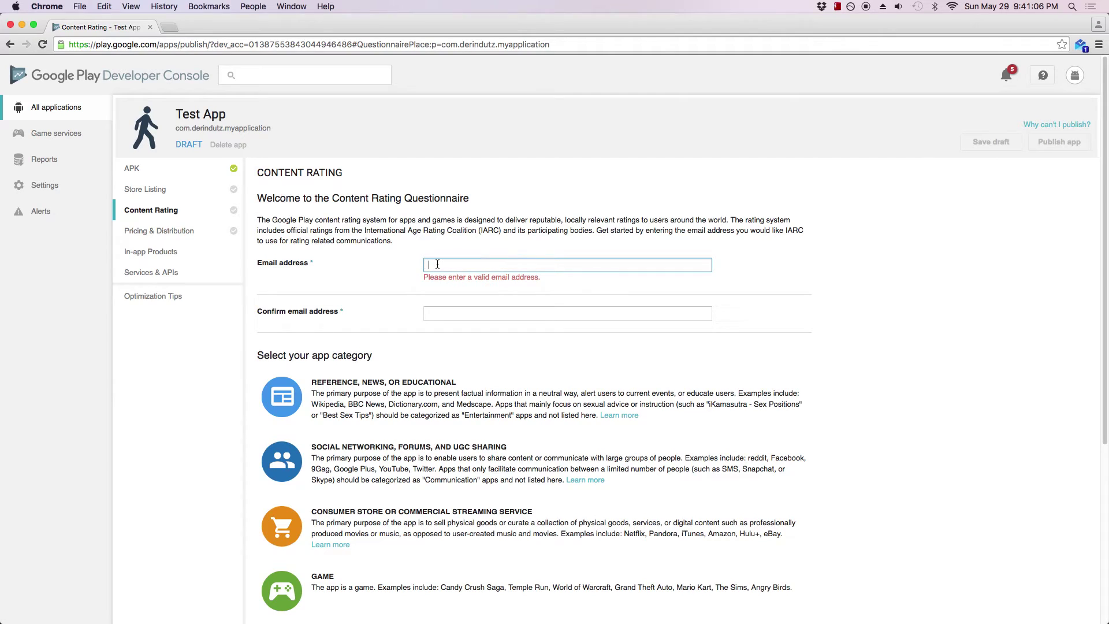
{"action": "type", "text": "test@gmail.com"}
{"action": "key", "text": "Tab"}
{"action": "type", "text": "st@gmail"}
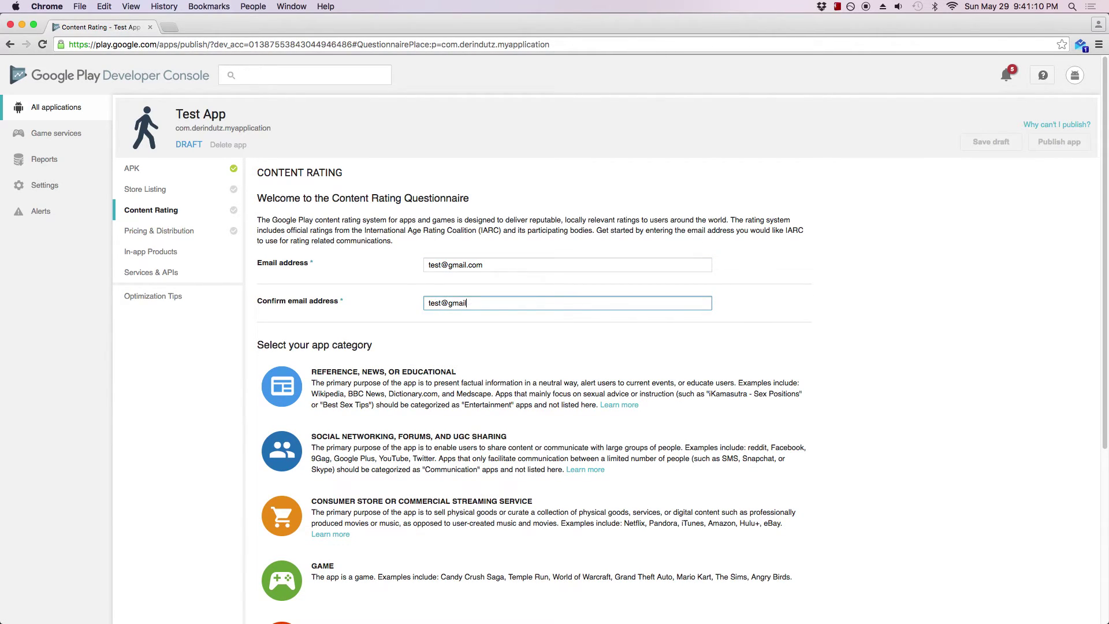
{"action": "scroll", "coordinate": [439, 271], "scroll_direction": "down", "scroll_amount": 5}
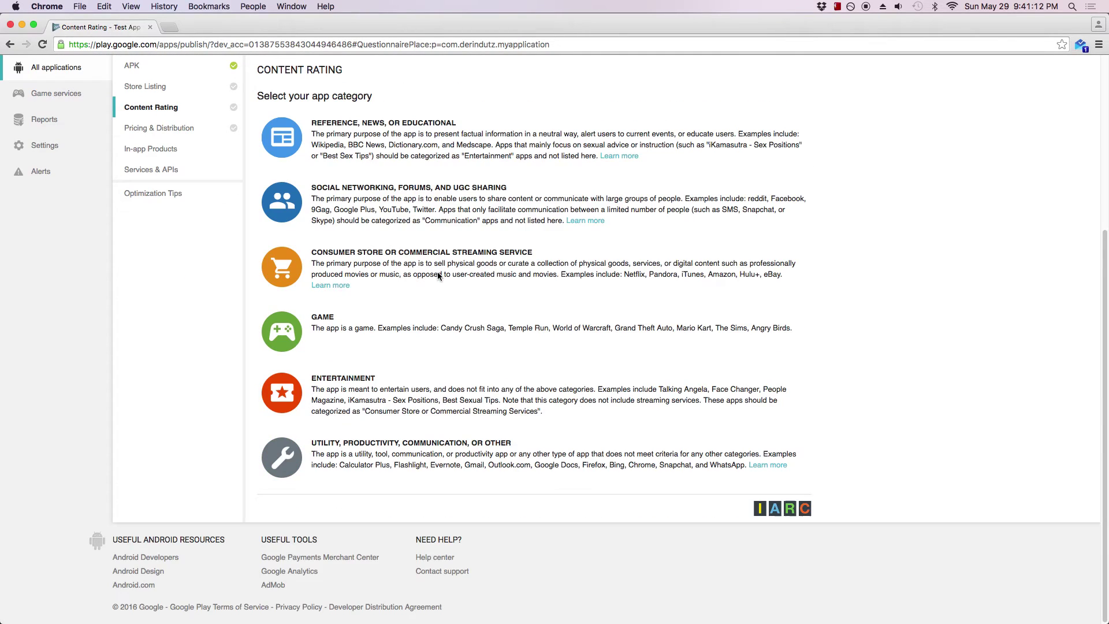
{"action": "left_click", "coordinate": [335, 128]}
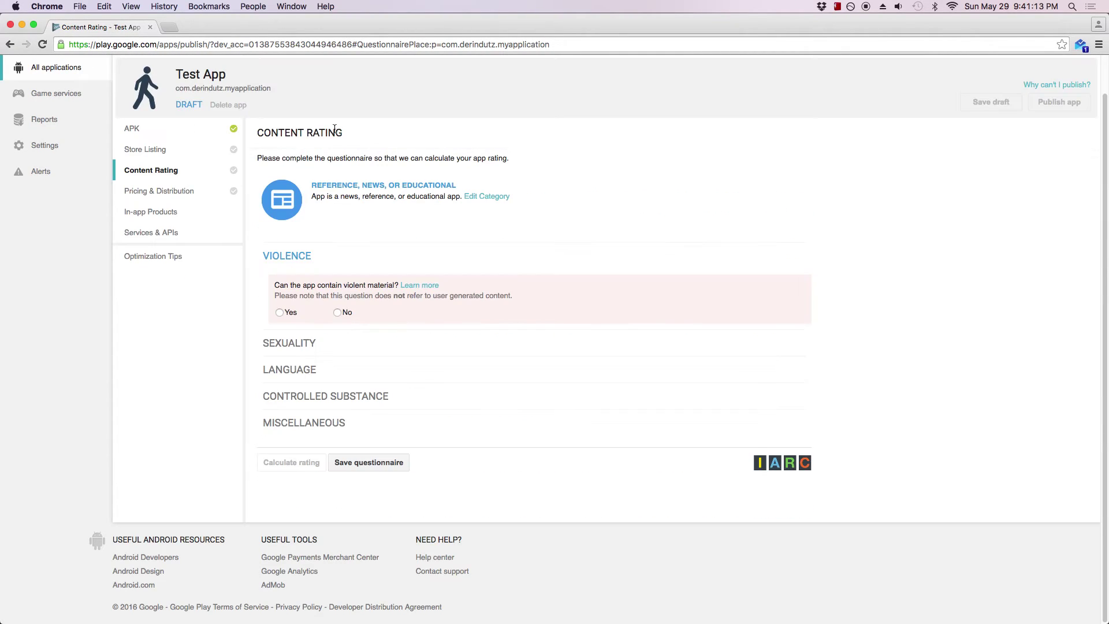
- Answer No to every questionnaire question, from violence through digital purchases
{"action": "left_click", "coordinate": [338, 313]}
{"action": "left_click", "coordinate": [338, 399]}
{"action": "scroll", "coordinate": [349, 407], "scroll_direction": "down", "scroll_amount": 2}
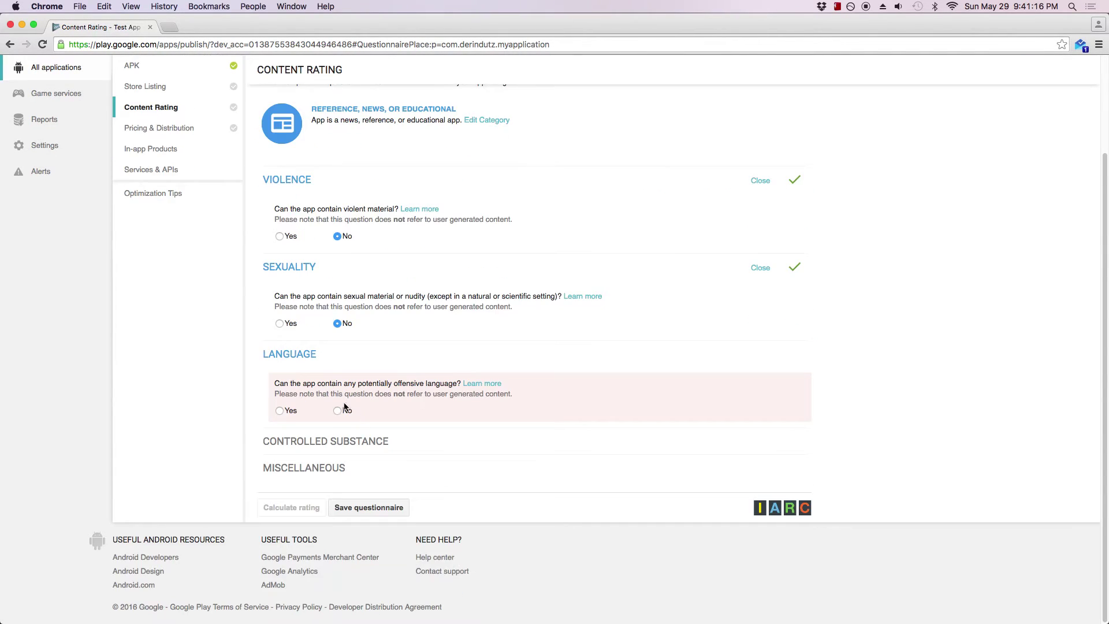
{"action": "left_click", "coordinate": [337, 410]}
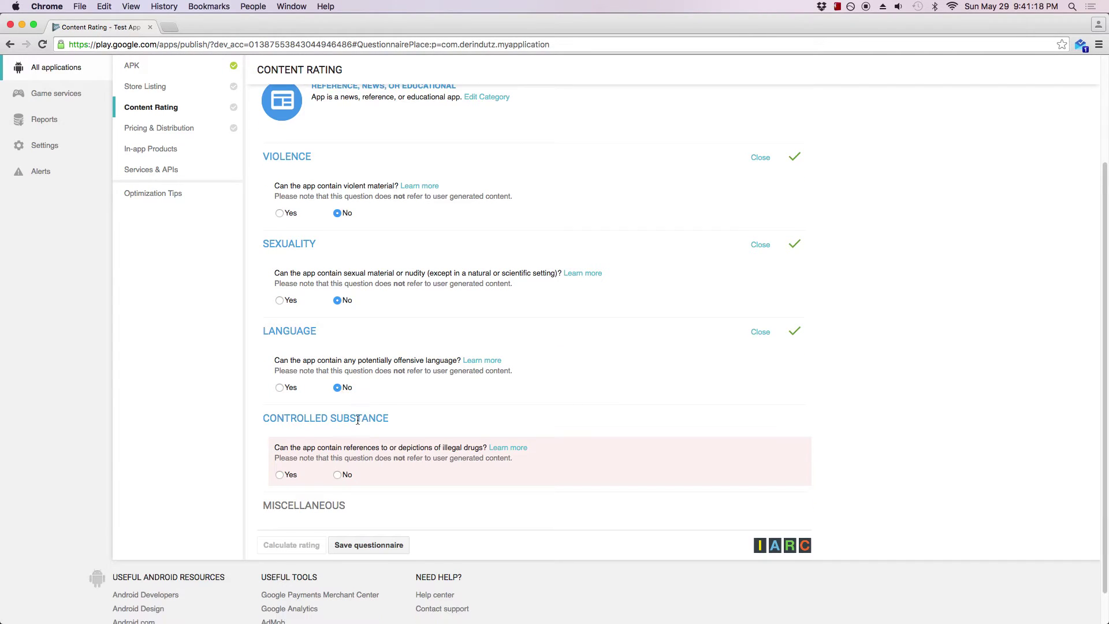
{"action": "left_click", "coordinate": [337, 474]}
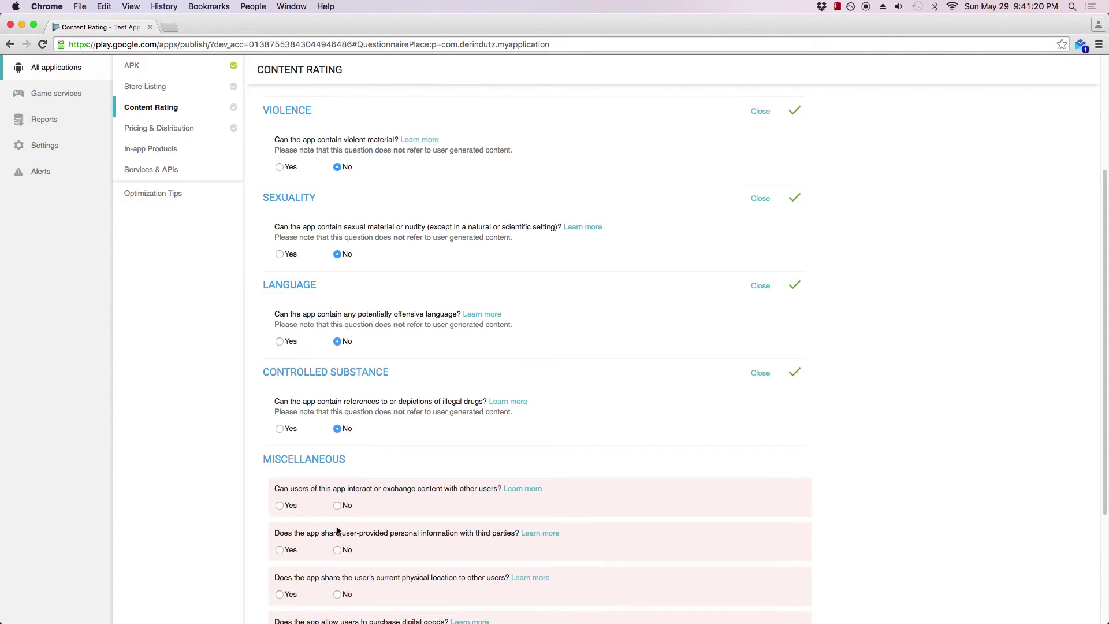
{"action": "left_click", "coordinate": [337, 506]}
{"action": "left_click", "coordinate": [337, 526]}
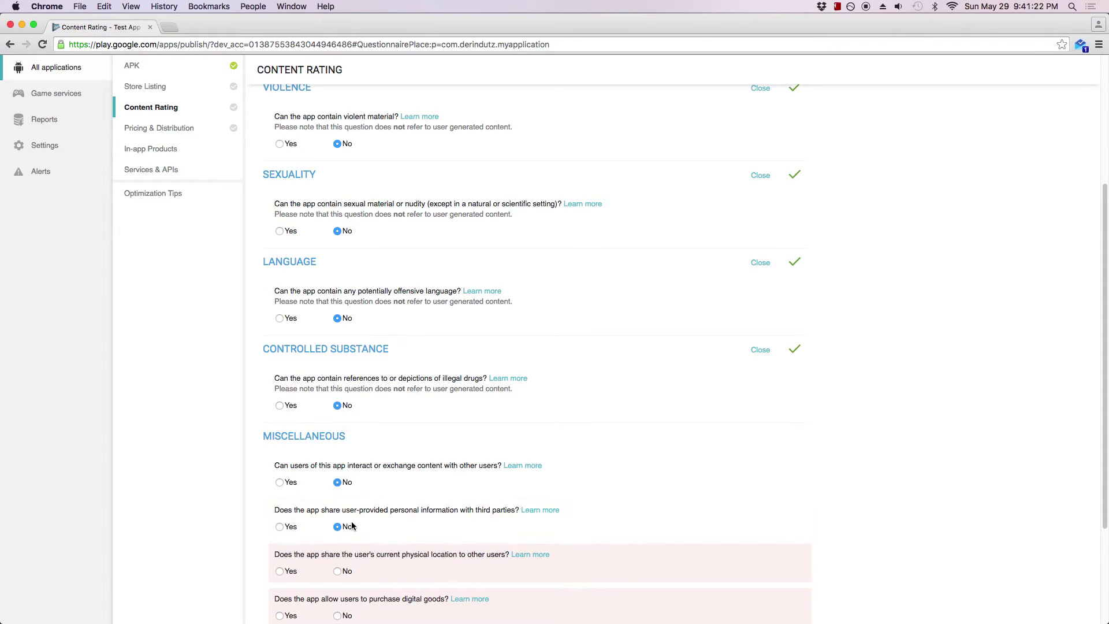
{"action": "scroll", "coordinate": [341, 491], "scroll_direction": "down", "scroll_amount": 5}
{"action": "left_click", "coordinate": [339, 456]}
{"action": "left_click", "coordinate": [339, 499]}
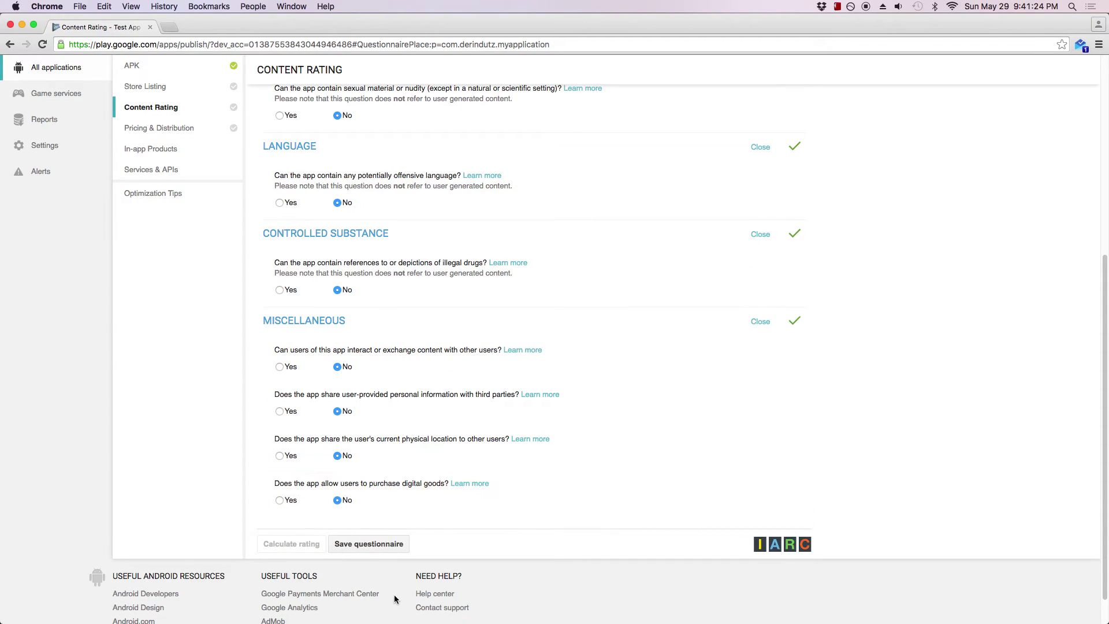
- Save the questionnaire, calculate the content rating, and apply it
{"action": "left_click", "coordinate": [399, 548]}
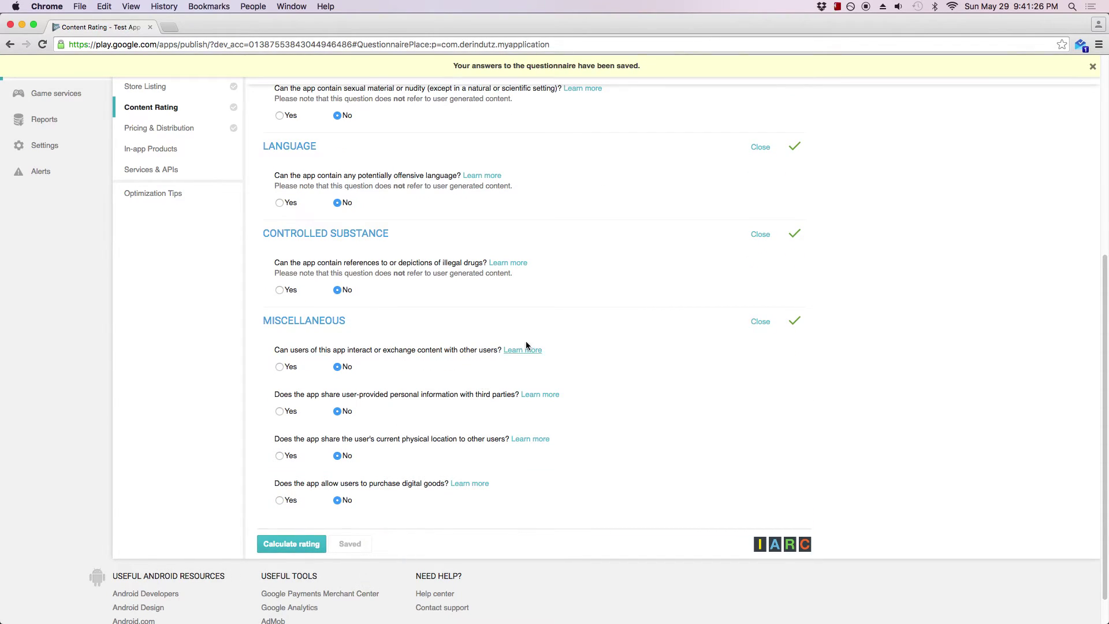
{"action": "left_click", "coordinate": [302, 549]}
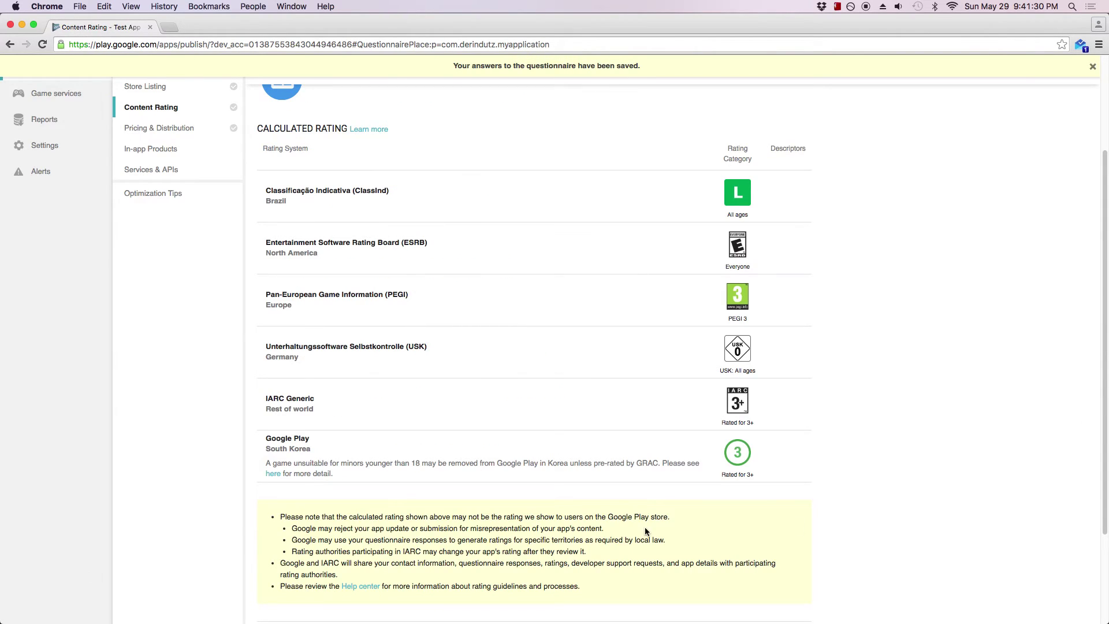
{"action": "scroll", "coordinate": [508, 397], "scroll_direction": "down", "scroll_amount": 3}
{"action": "left_click", "coordinate": [298, 522]}
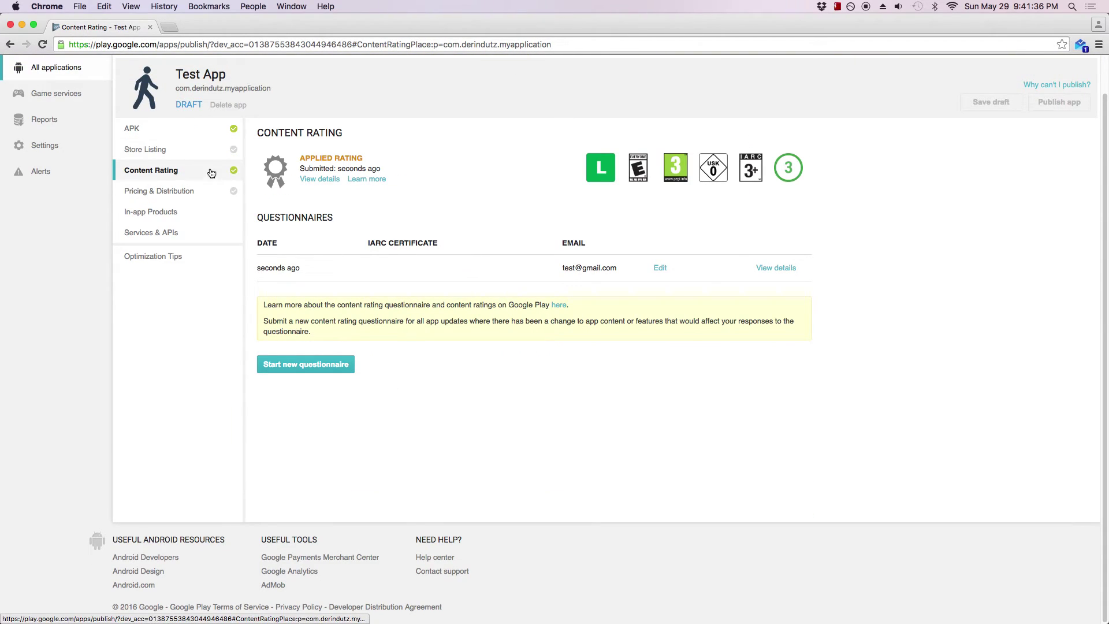
- Tick 'Not submitting a privacy policy URL at this time' in Test App's store listing and save the draft
{"action": "left_click", "coordinate": [196, 155]}
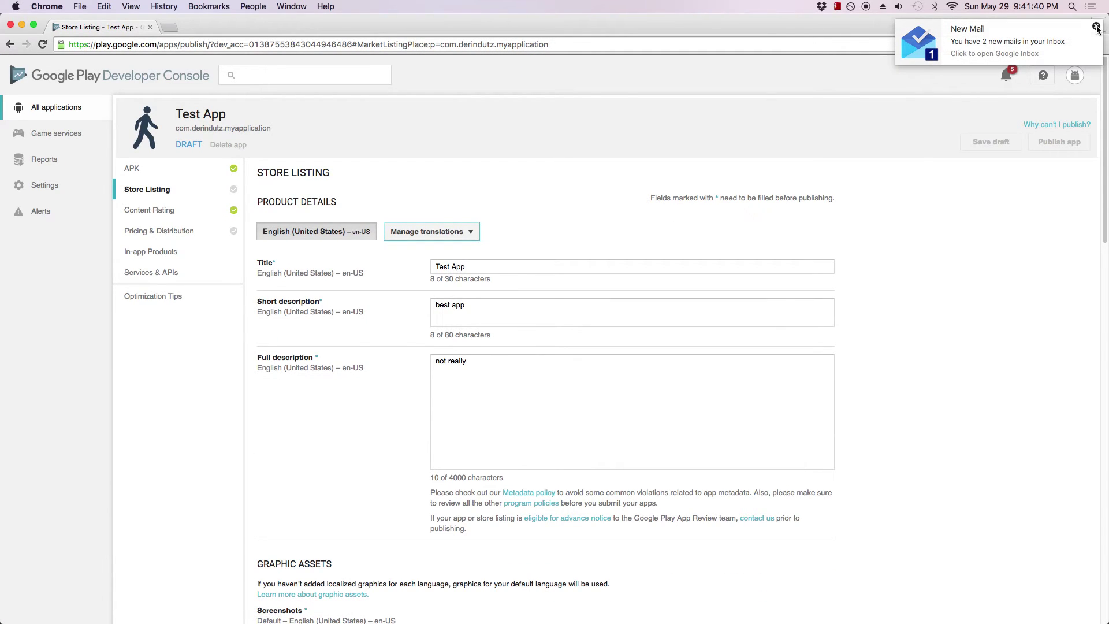
{"action": "scroll", "coordinate": [424, 295], "scroll_direction": "down", "scroll_amount": 5}
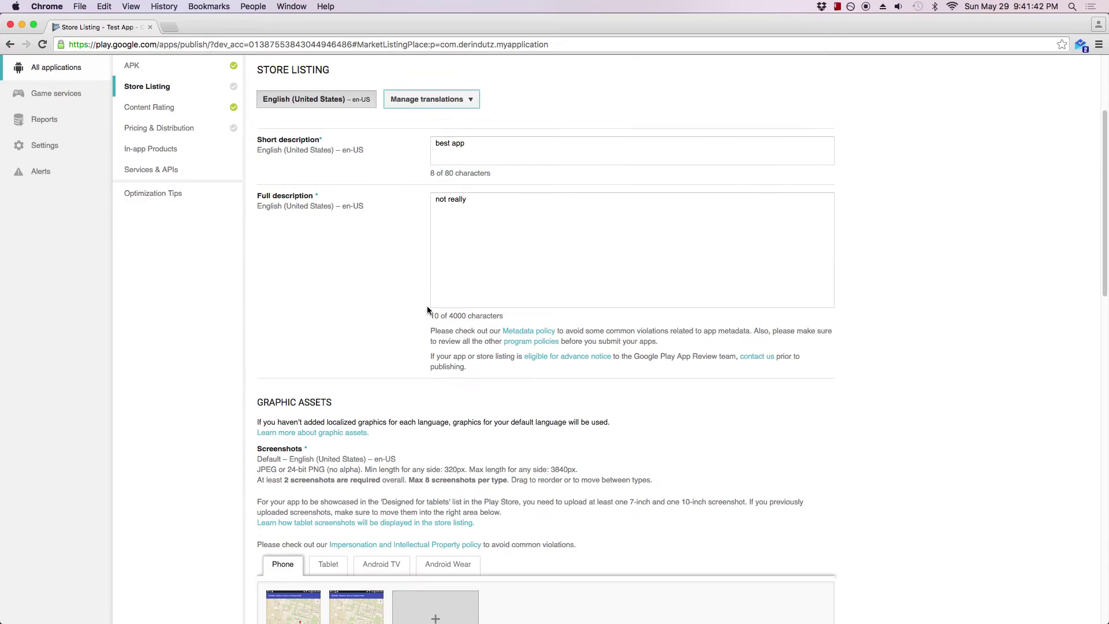
{"action": "scroll", "coordinate": [428, 310], "scroll_direction": "down", "scroll_amount": 3}
{"action": "scroll", "coordinate": [428, 309], "scroll_direction": "down", "scroll_amount": 3}
{"action": "scroll", "coordinate": [428, 310], "scroll_direction": "down", "scroll_amount": 2}
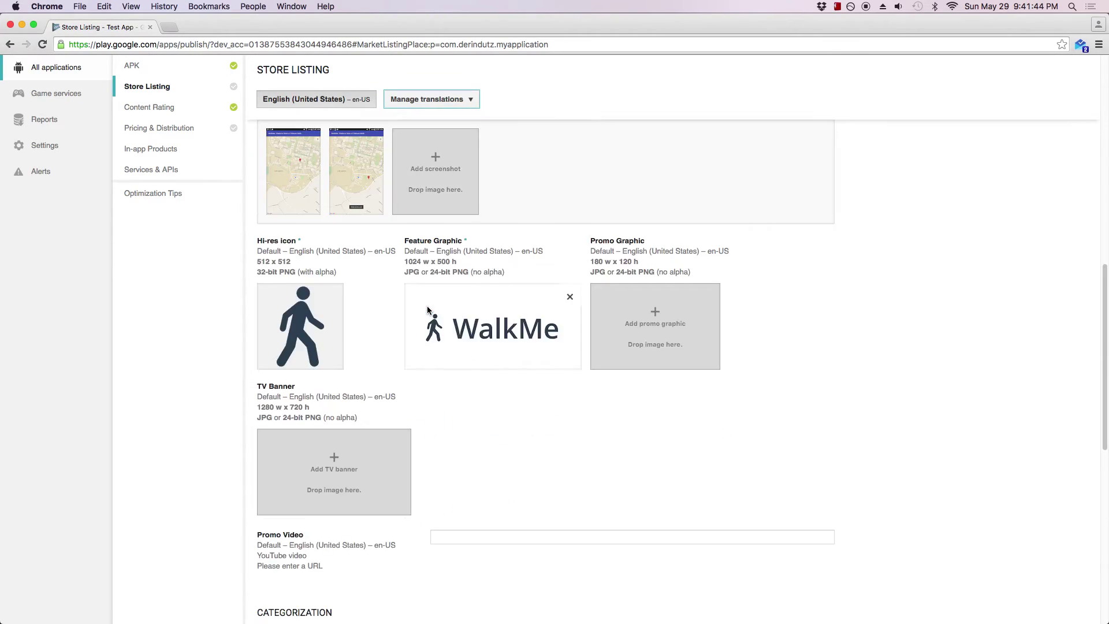
{"action": "scroll", "coordinate": [428, 310], "scroll_direction": "down", "scroll_amount": 5}
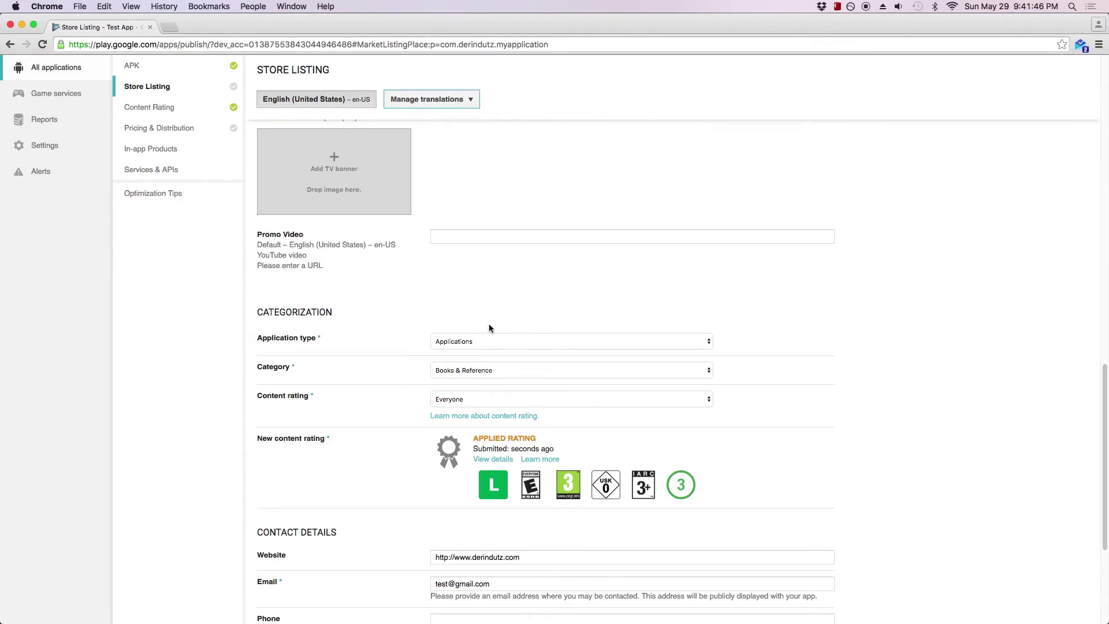
{"action": "scroll", "coordinate": [487, 340], "scroll_direction": "down", "scroll_amount": 1}
{"action": "scroll", "coordinate": [423, 440], "scroll_direction": "down", "scroll_amount": 1}
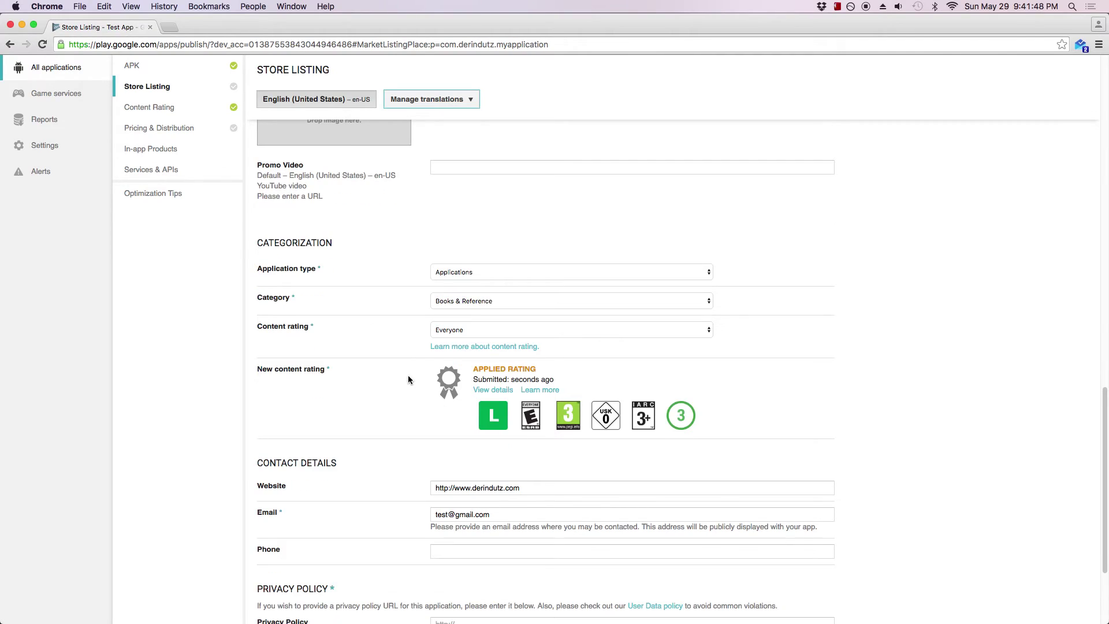
{"action": "scroll", "coordinate": [423, 437], "scroll_direction": "down", "scroll_amount": 1}
{"action": "scroll", "coordinate": [456, 474], "scroll_direction": "down", "scroll_amount": 1}
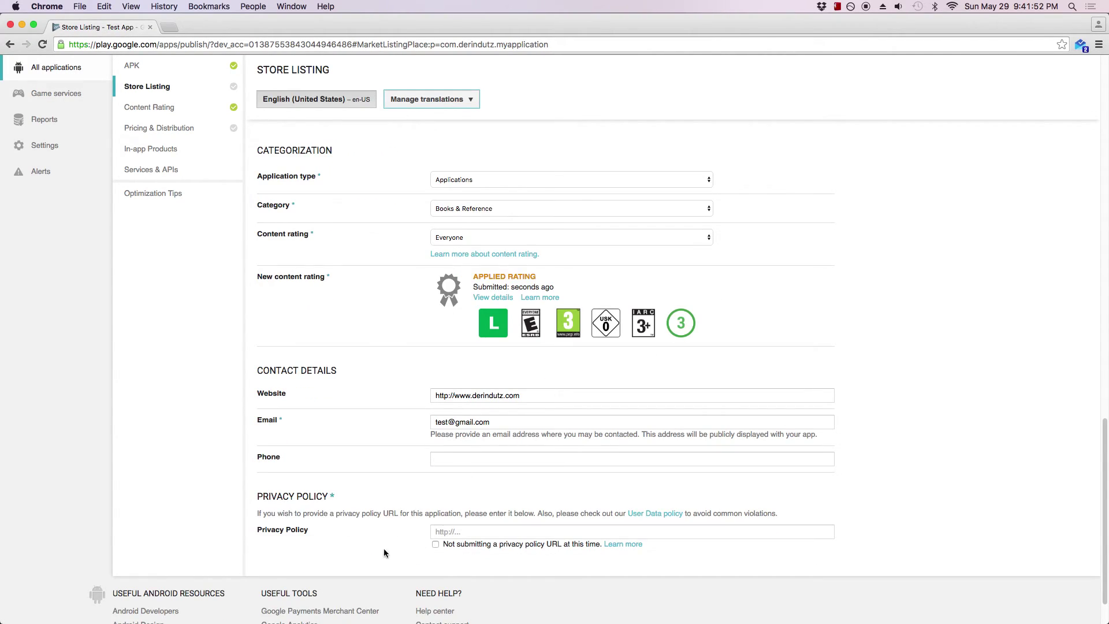
{"action": "left_click", "coordinate": [435, 544]}
{"action": "scroll", "coordinate": [693, 346], "scroll_direction": "up", "scroll_amount": 10}
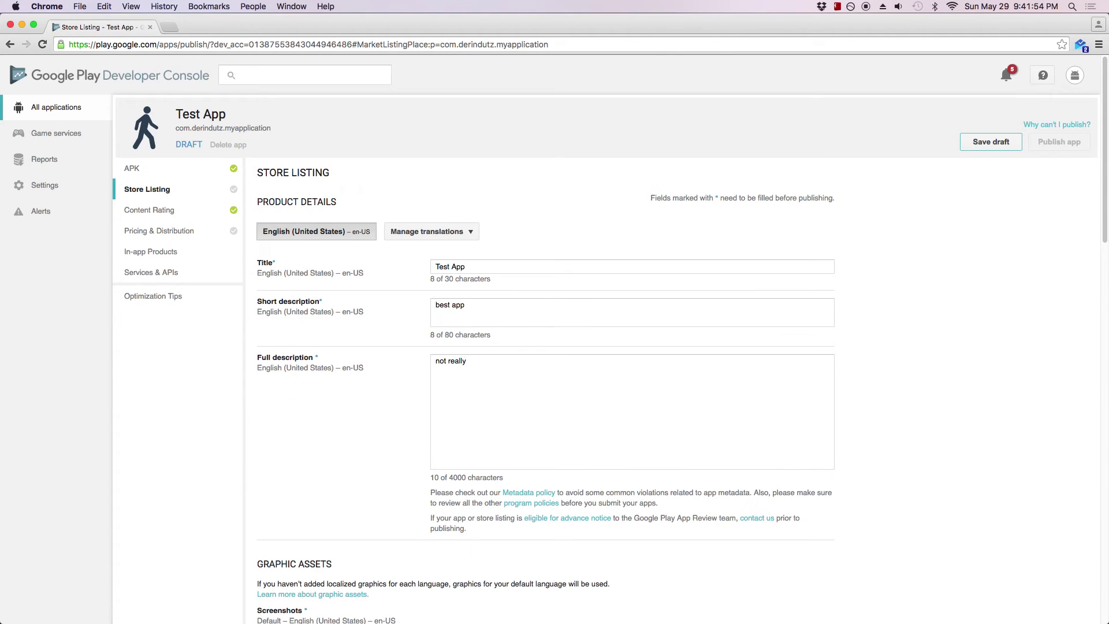
{"action": "left_click", "coordinate": [1012, 146]}
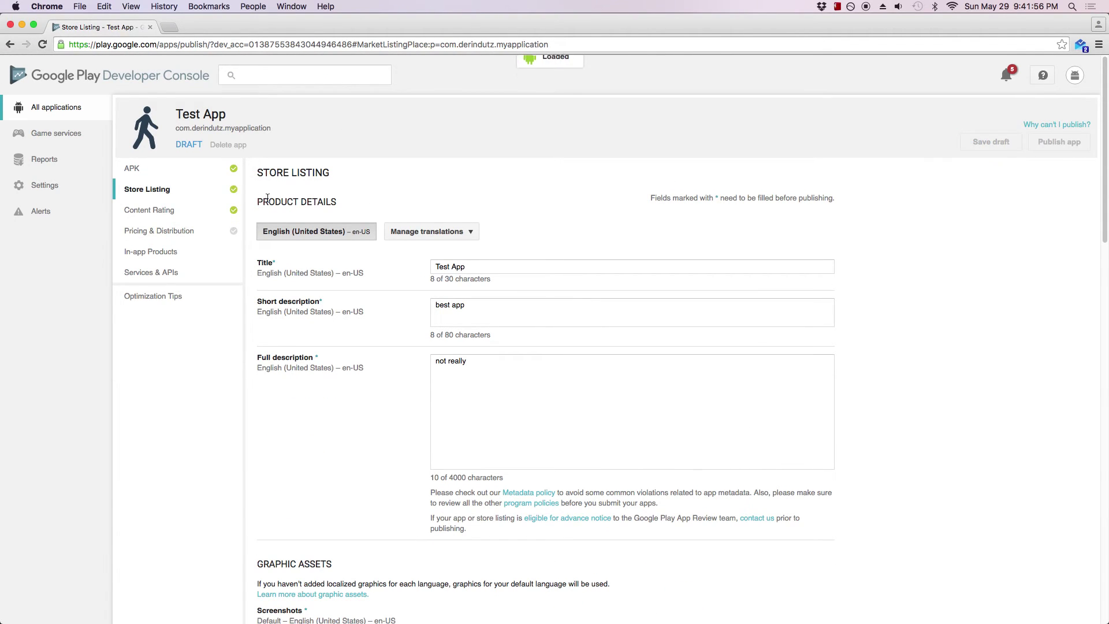
{"action": "left_click", "coordinate": [207, 239]}
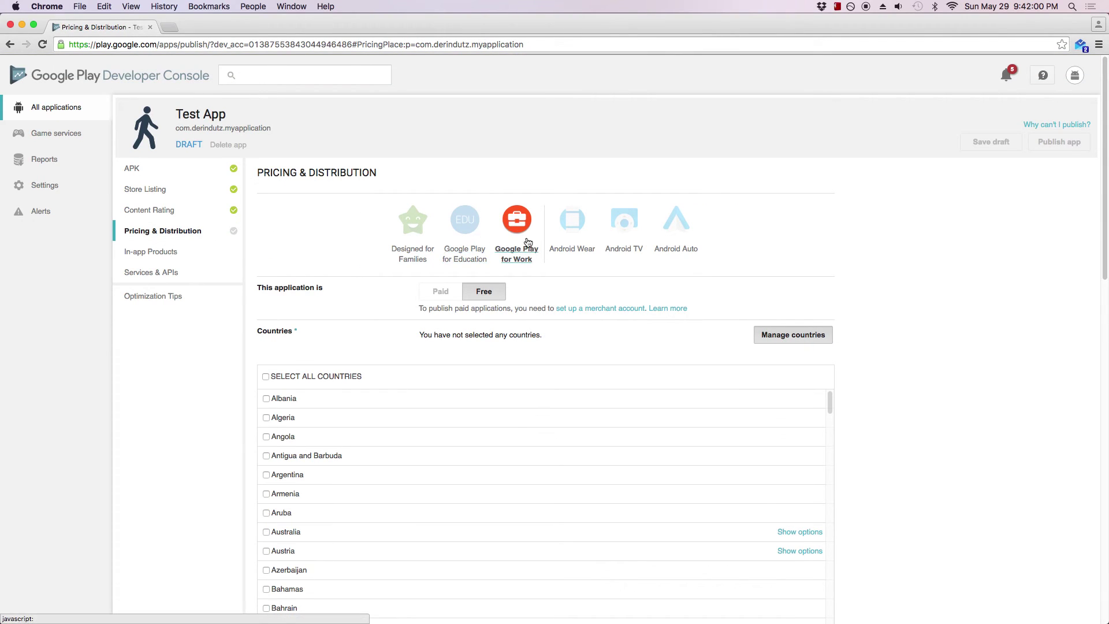
- Make the free app available in all 141 countries, declare it has no ads, and save the draft
{"action": "left_click", "coordinate": [266, 377]}
{"action": "scroll", "coordinate": [199, 360], "scroll_direction": "down", "scroll_amount": 5}
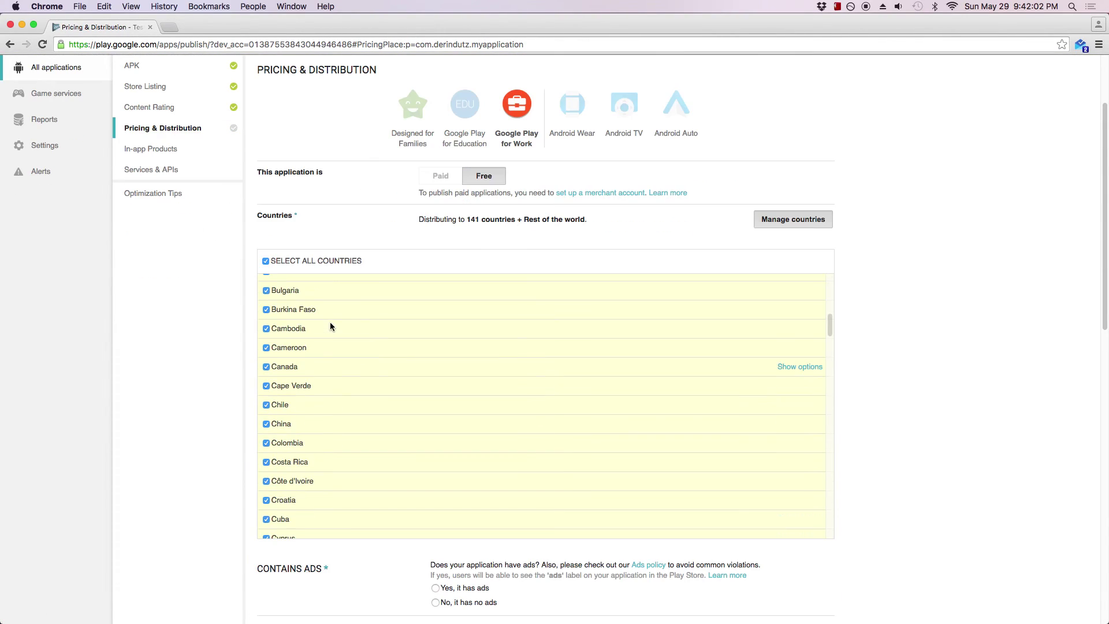
{"action": "scroll", "coordinate": [330, 324], "scroll_direction": "down", "scroll_amount": 5}
{"action": "scroll", "coordinate": [190, 385], "scroll_direction": "down", "scroll_amount": 5}
{"action": "left_click", "coordinate": [441, 329]}
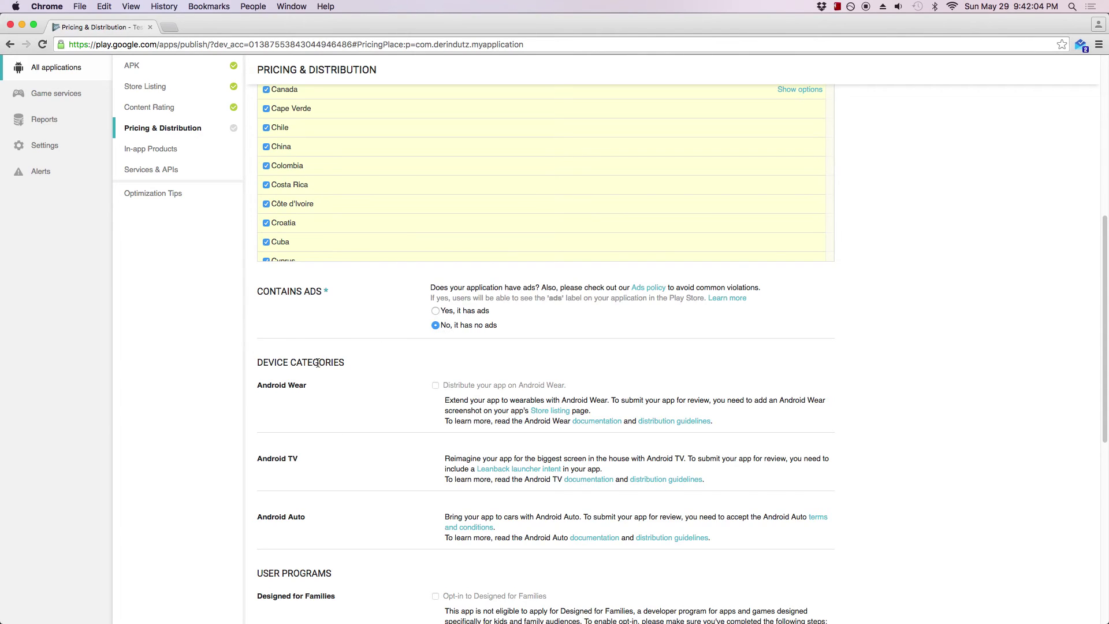
{"action": "scroll", "coordinate": [358, 346], "scroll_direction": "down", "scroll_amount": 10}
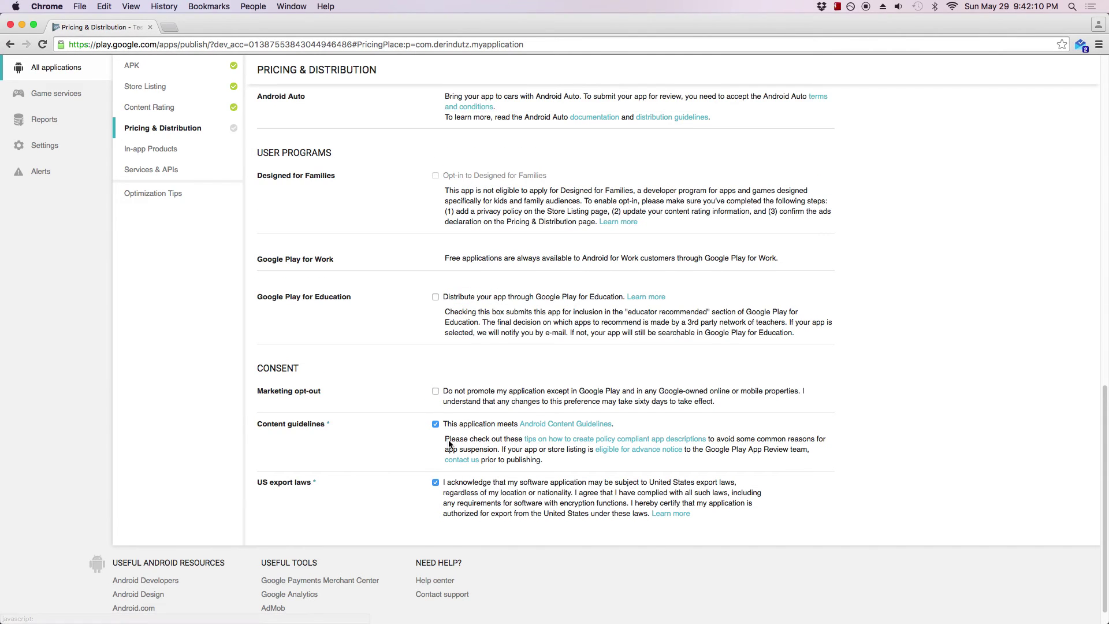
{"action": "scroll", "coordinate": [329, 421], "scroll_direction": "up", "scroll_amount": 10}
{"action": "left_click", "coordinate": [1002, 143]}
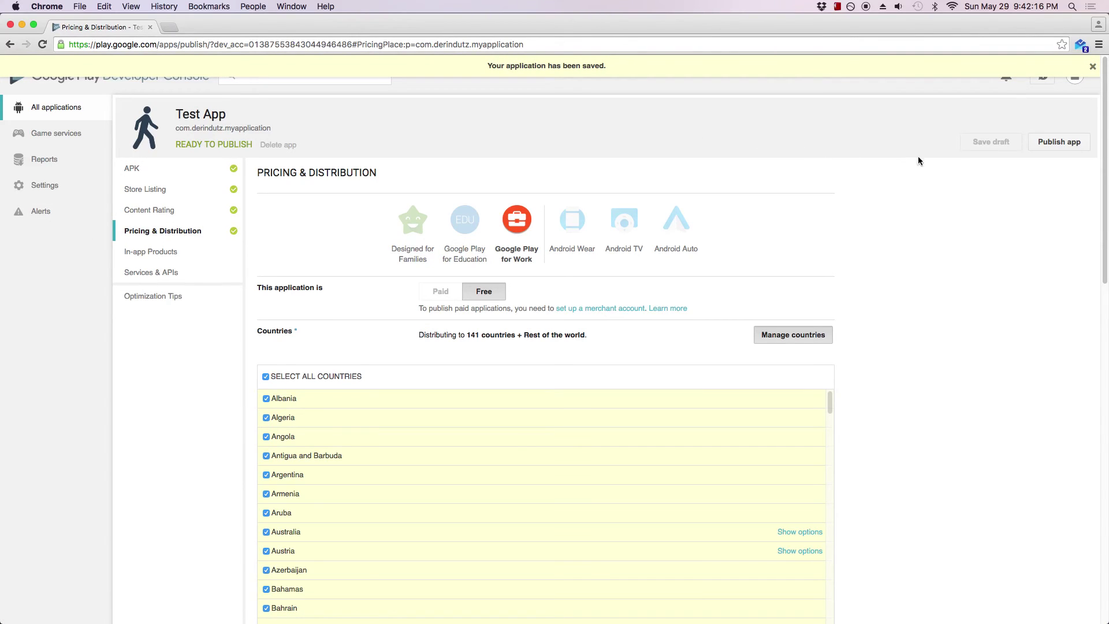
- Submit Test App for publishing so its status shows Pending Publication
{"action": "left_click", "coordinate": [1056, 144]}
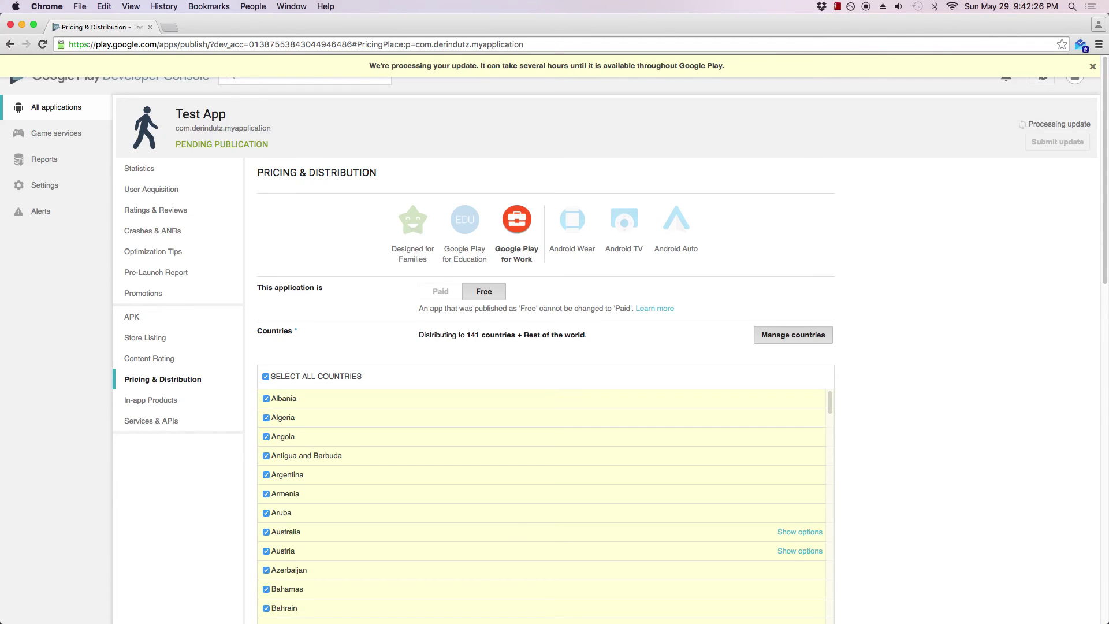
{"action": "key", "text": "ctrl+Up"}
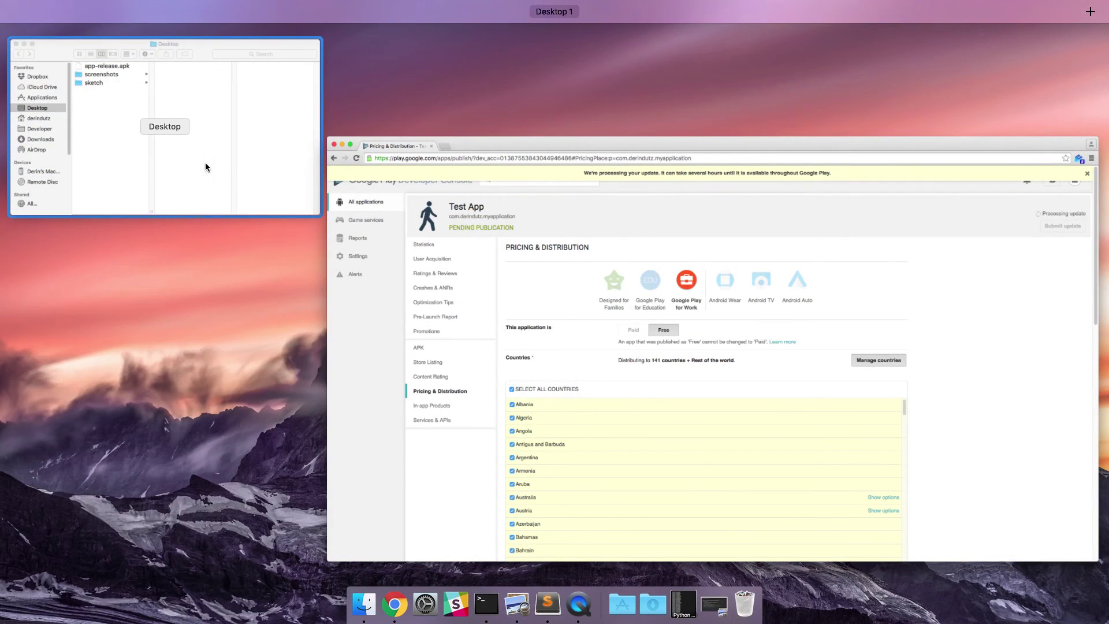
{"action": "left_click", "coordinate": [206, 167]}
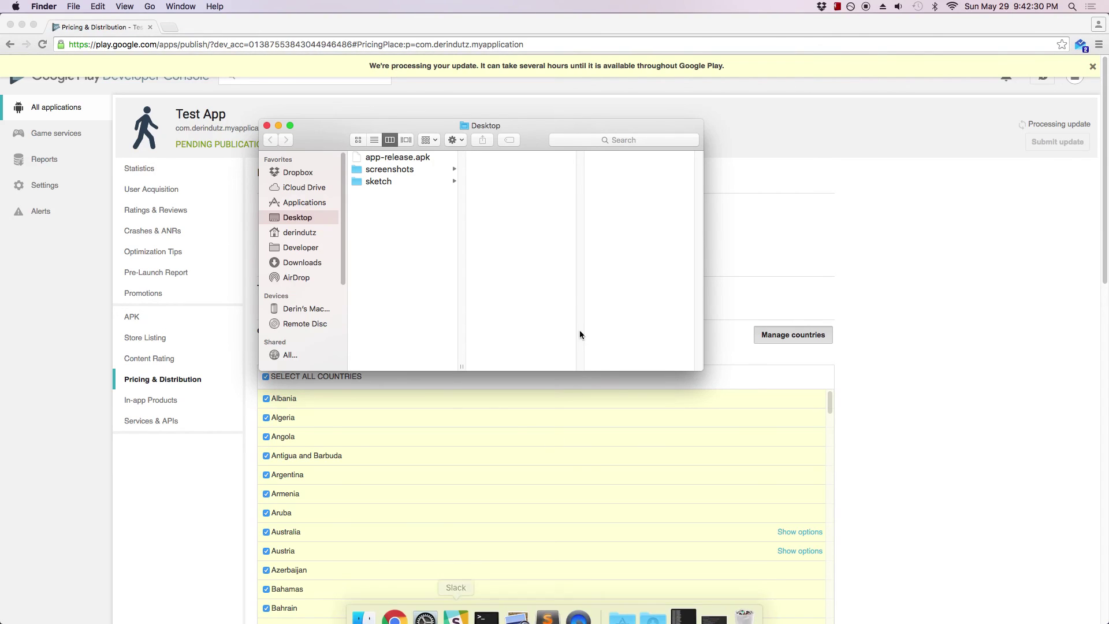
{"action": "left_click", "coordinate": [596, 32]}
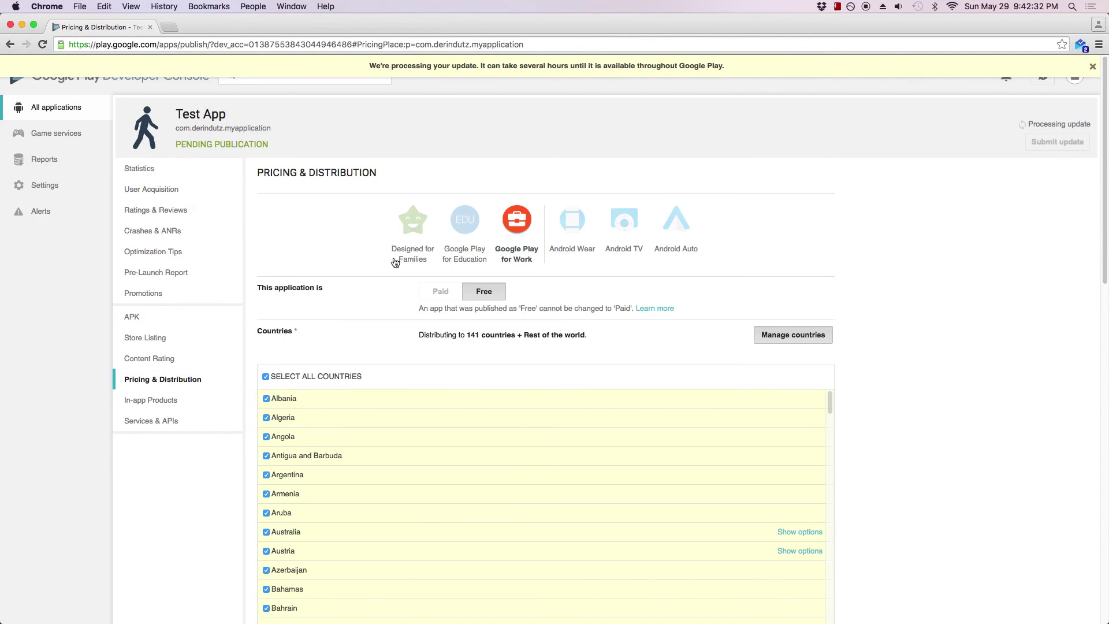